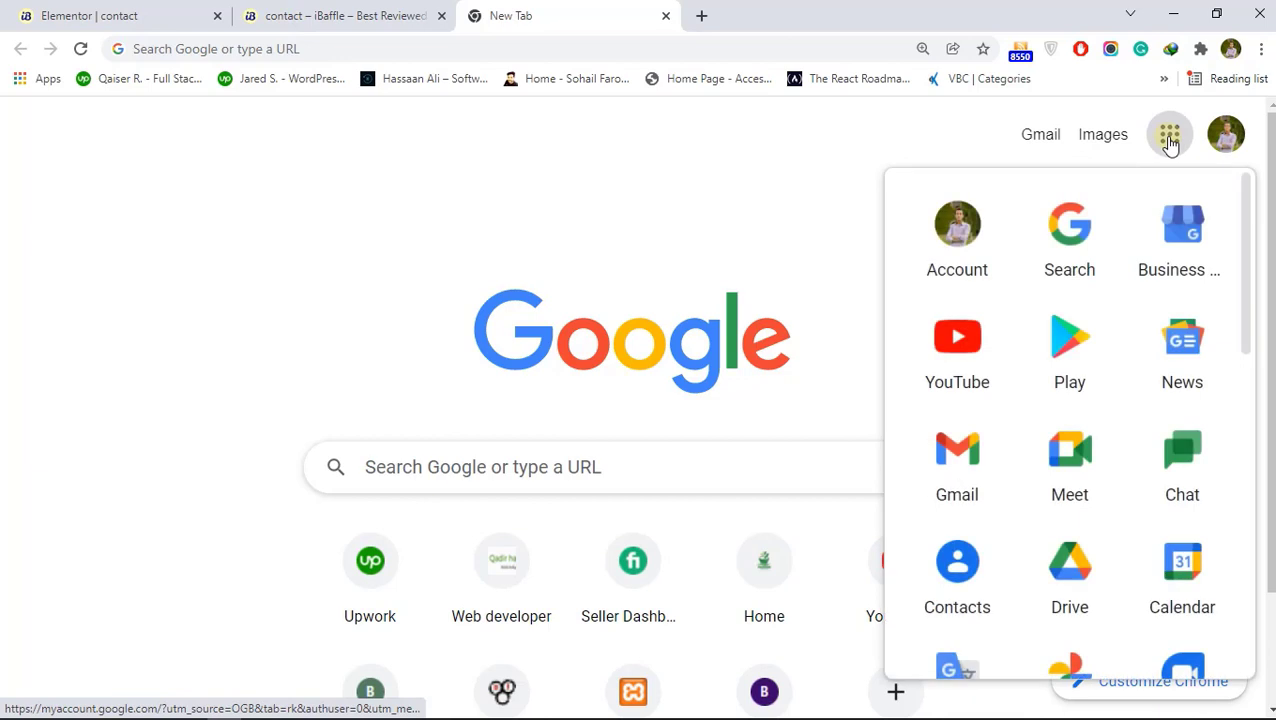
Create a blank spreadsheet in Google Sheets and open its Apps Script editor
{"action": "scroll", "coordinate": [1133, 498], "scroll_direction": "down", "scroll_amount": 2}
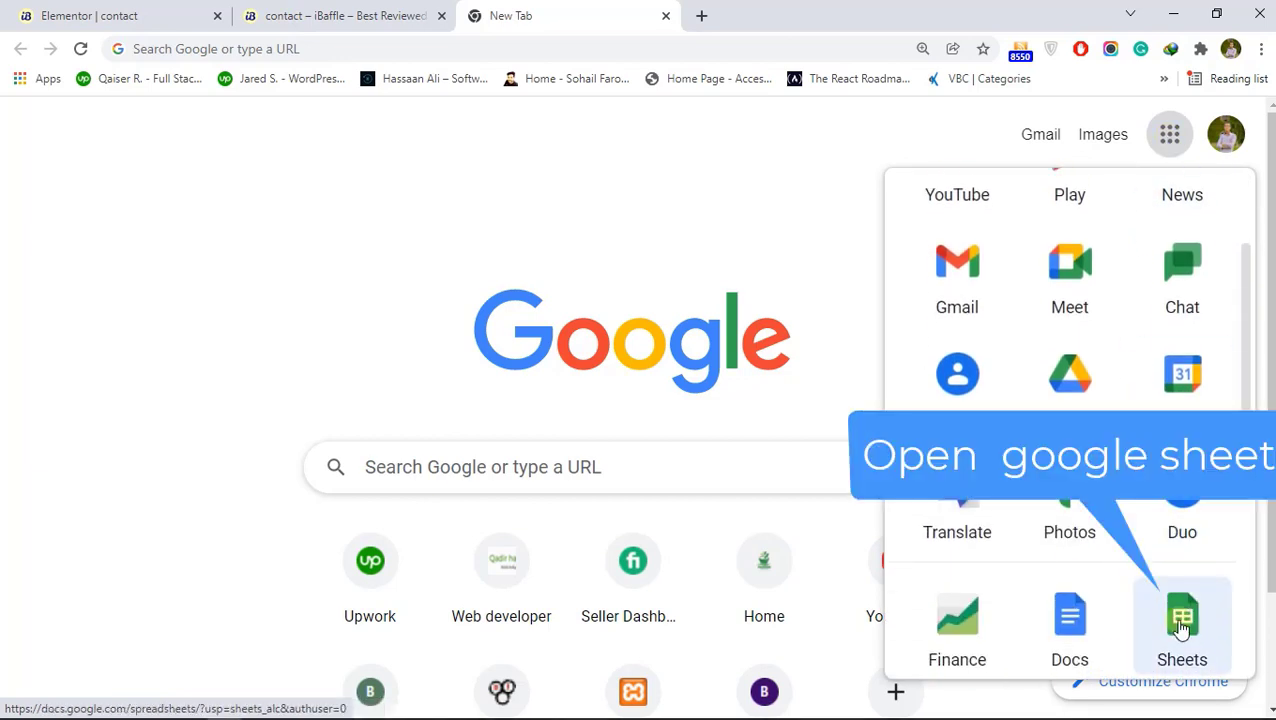
{"action": "left_click", "coordinate": [1185, 630]}
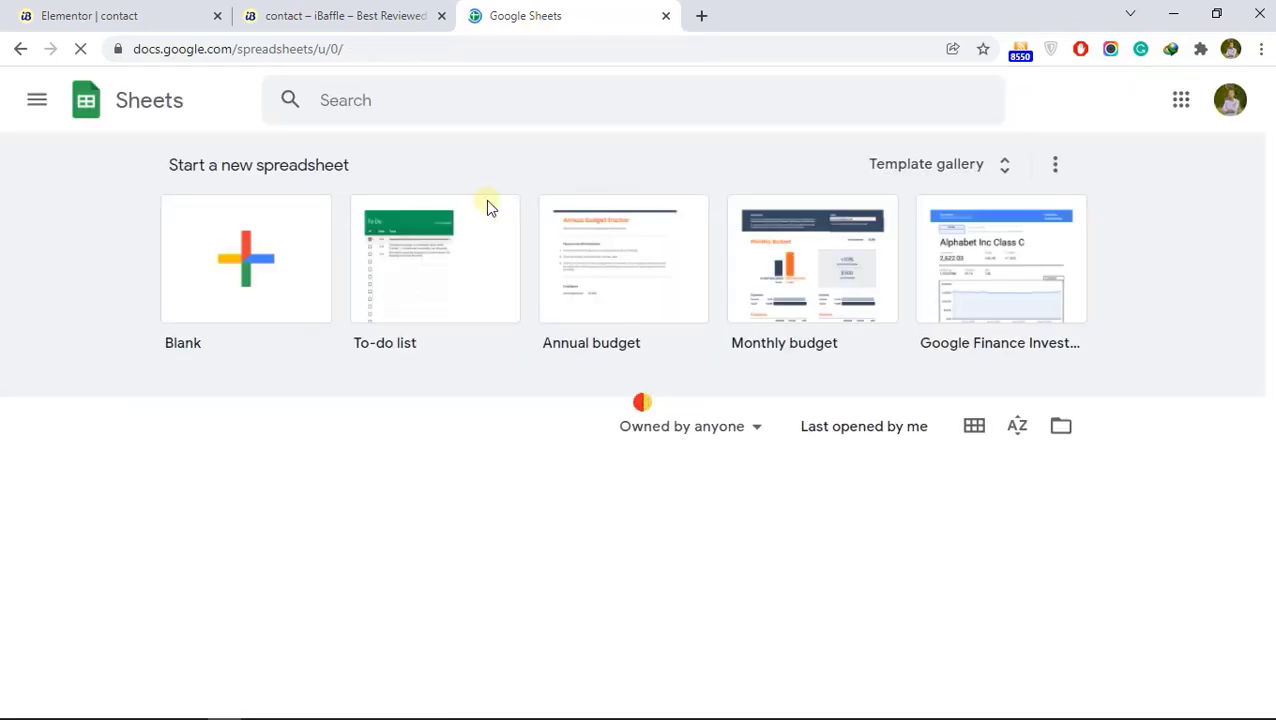
{"action": "left_click", "coordinate": [262, 258]}
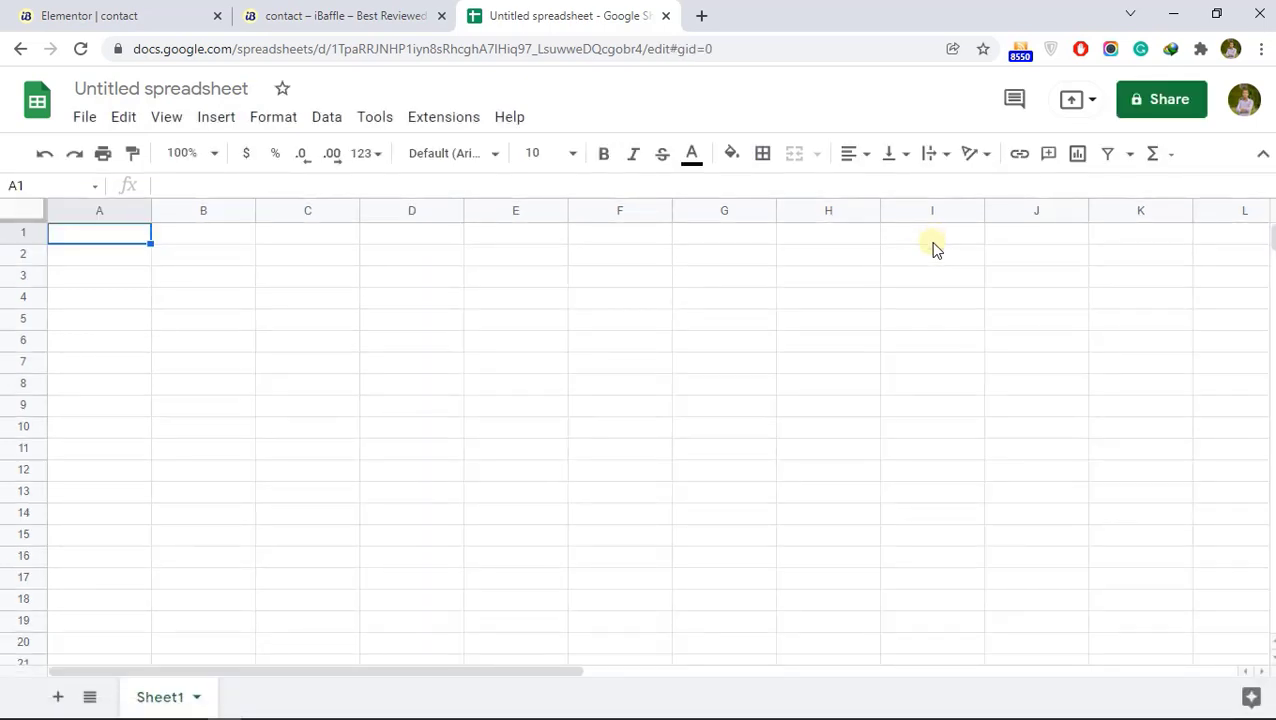
{"action": "left_click", "coordinate": [443, 118]}
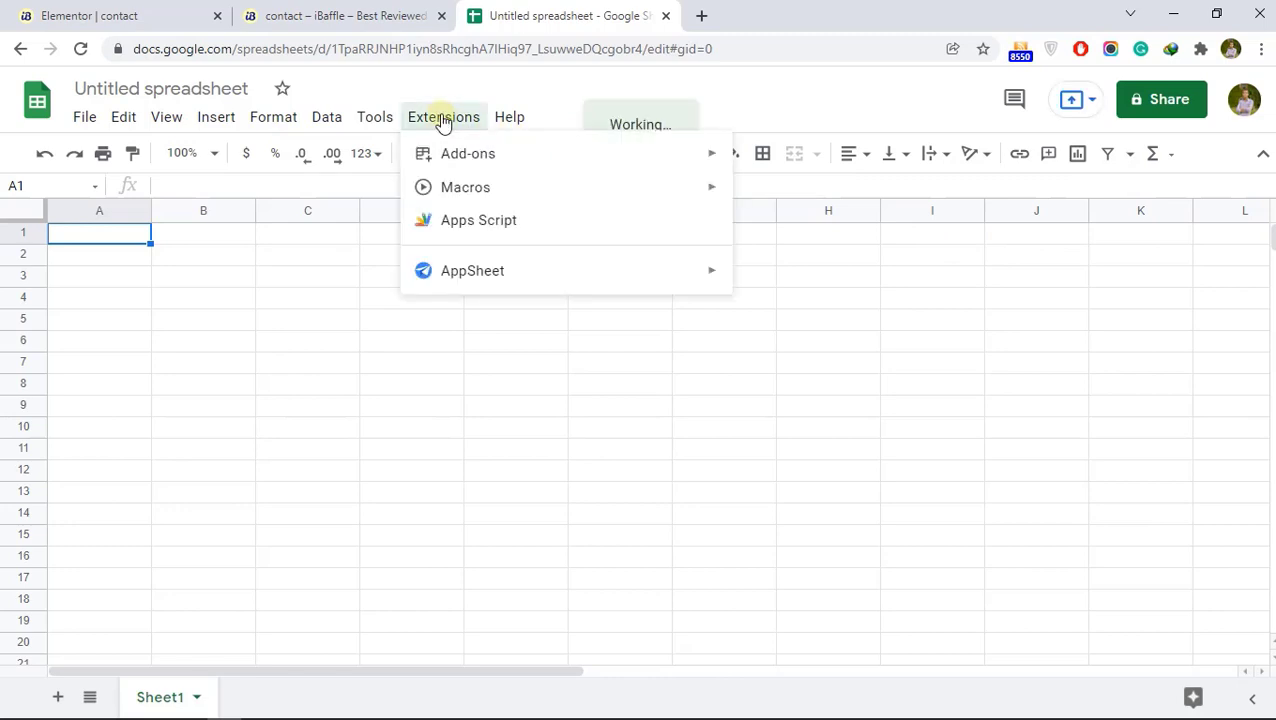
{"action": "left_click", "coordinate": [490, 222]}
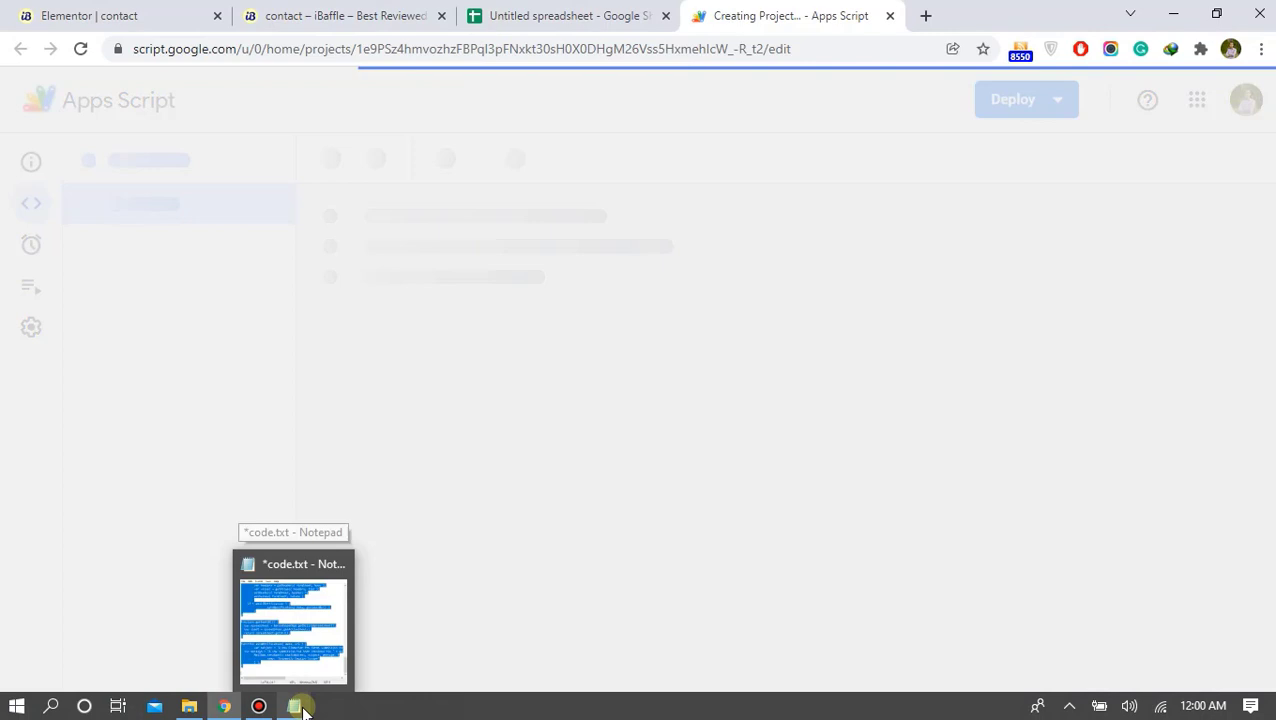
Copy the entire script from code.txt in Notepad and replace the default function in Code.gs with it
{"action": "left_click", "coordinate": [294, 705]}
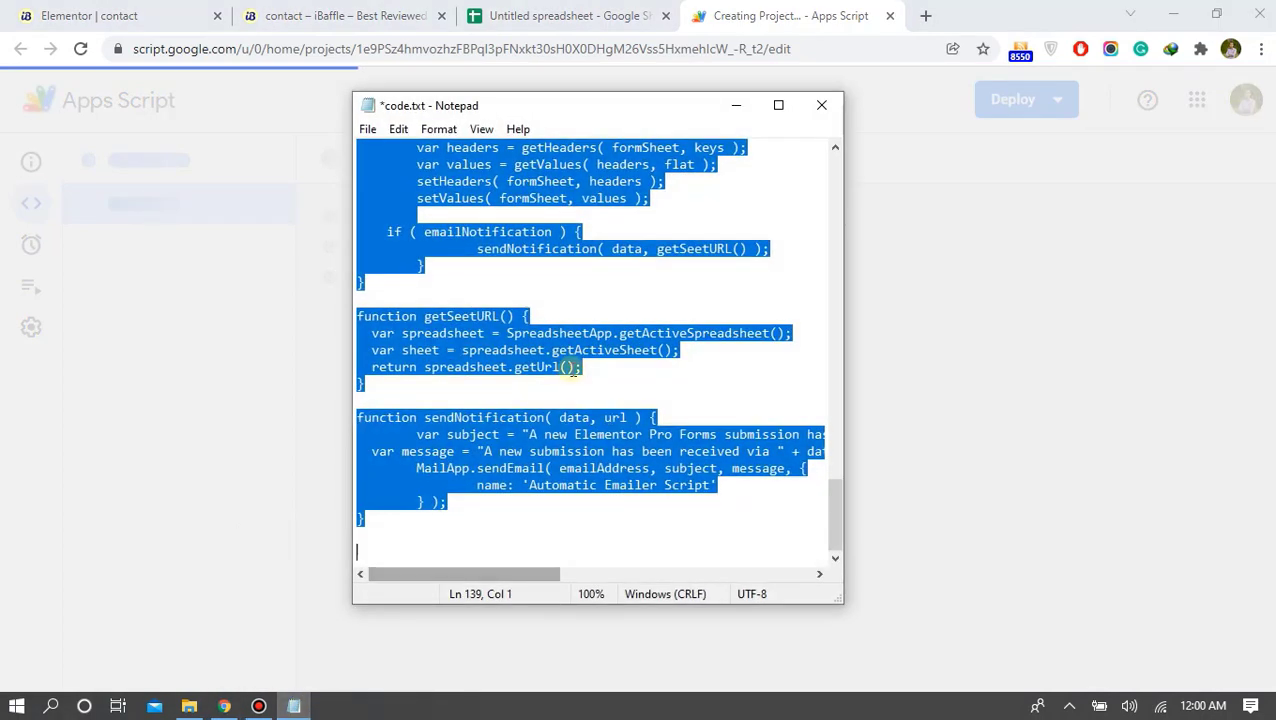
{"action": "left_click", "coordinate": [545, 265]}
{"action": "key", "text": "ctrl+a"}
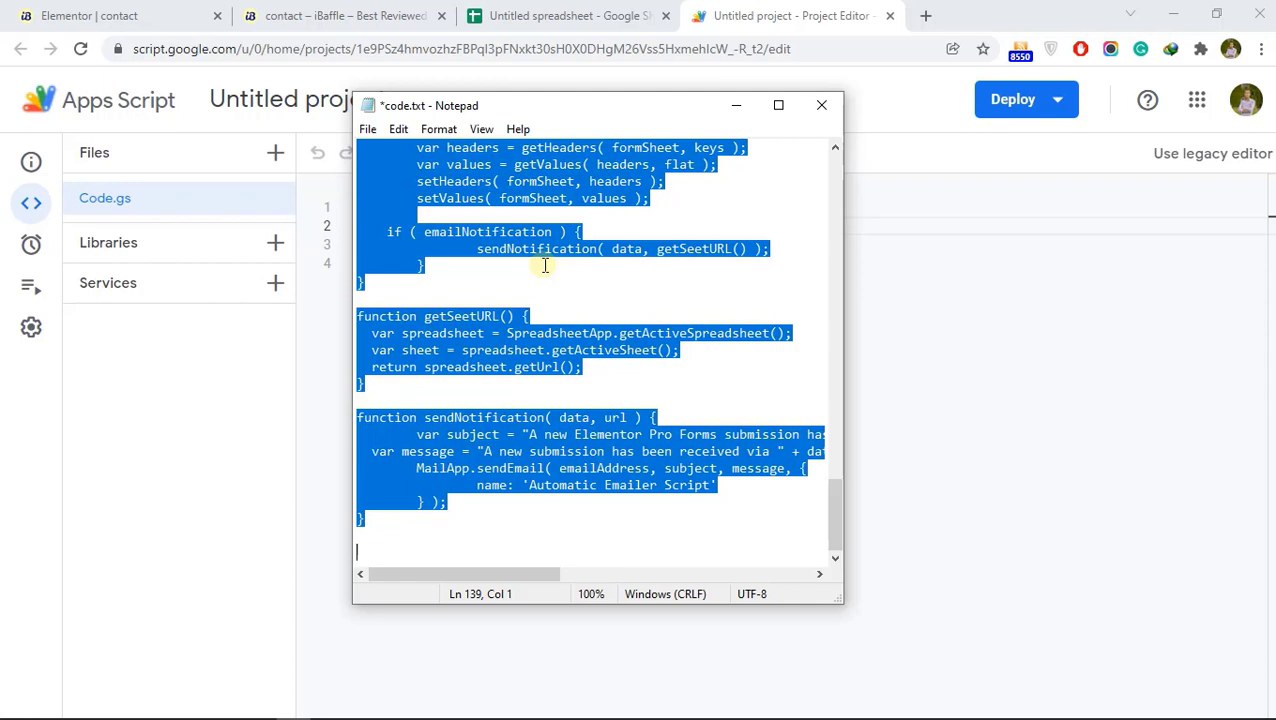
{"action": "right_click", "coordinate": [398, 146]}
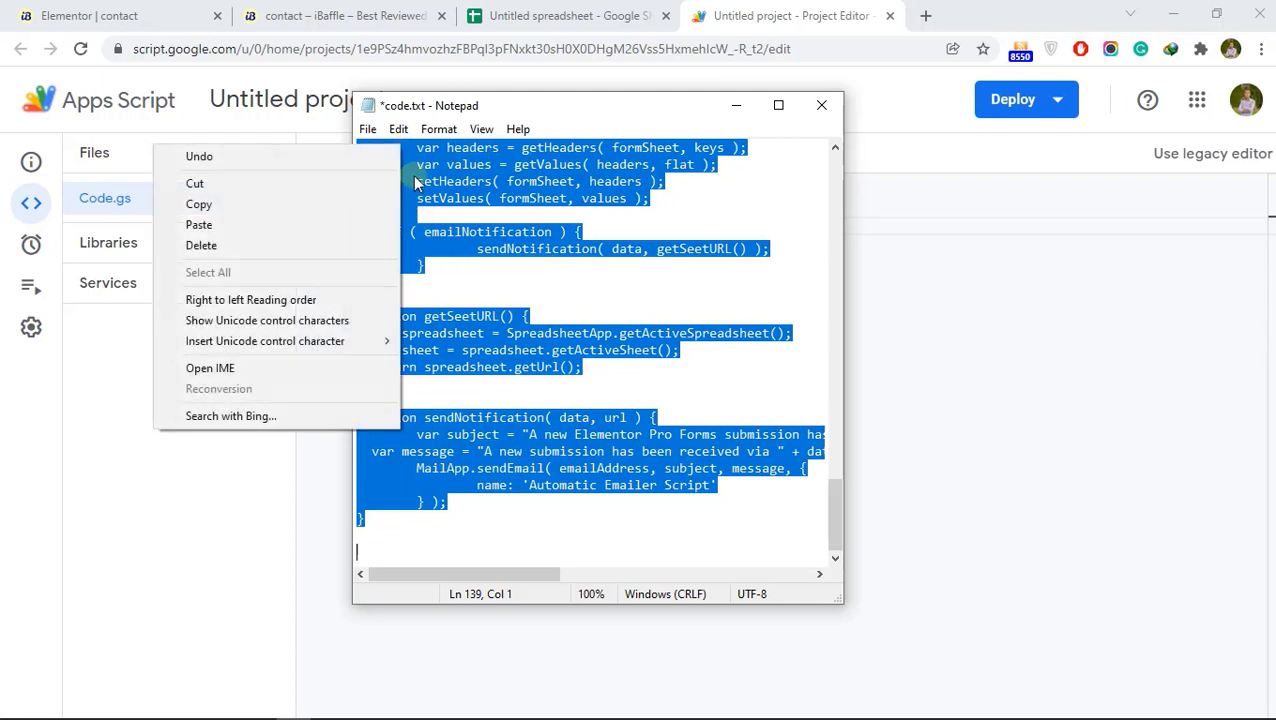
{"action": "left_click", "coordinate": [200, 204]}
{"action": "left_click", "coordinate": [736, 105]}
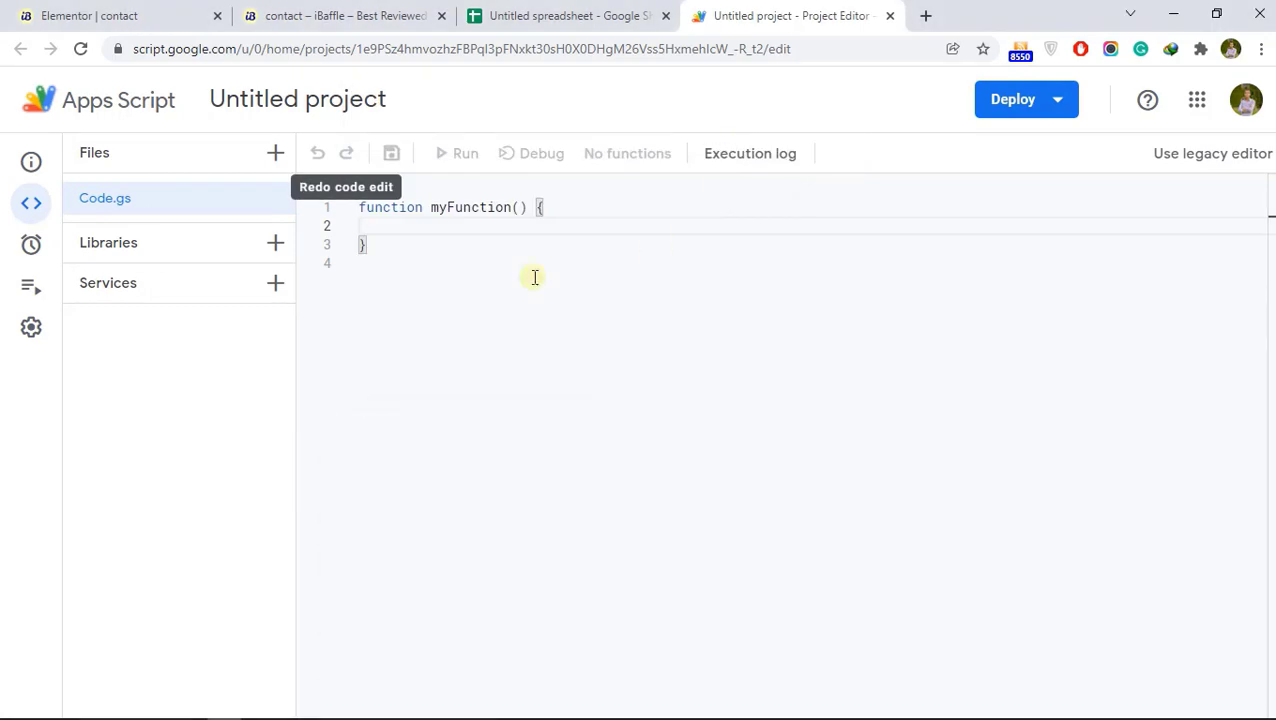
{"action": "key", "text": "ctrl+a"}
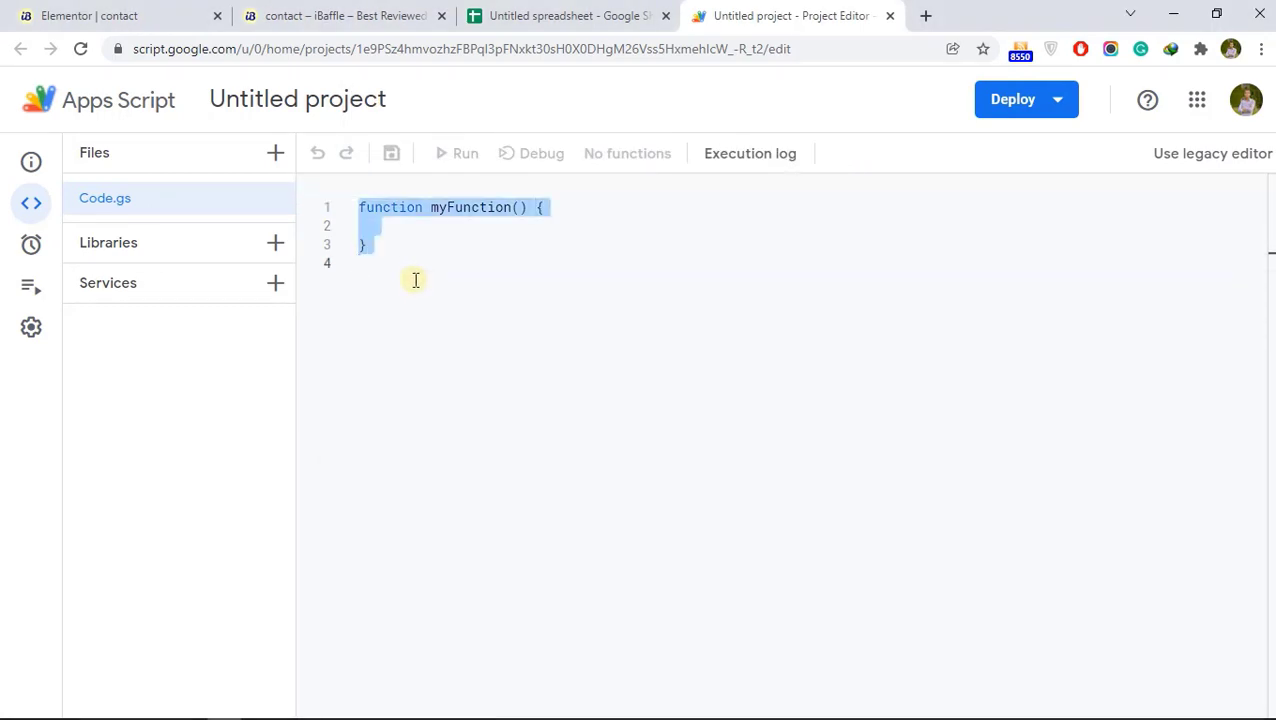
{"action": "key", "text": "ctrl+v"}
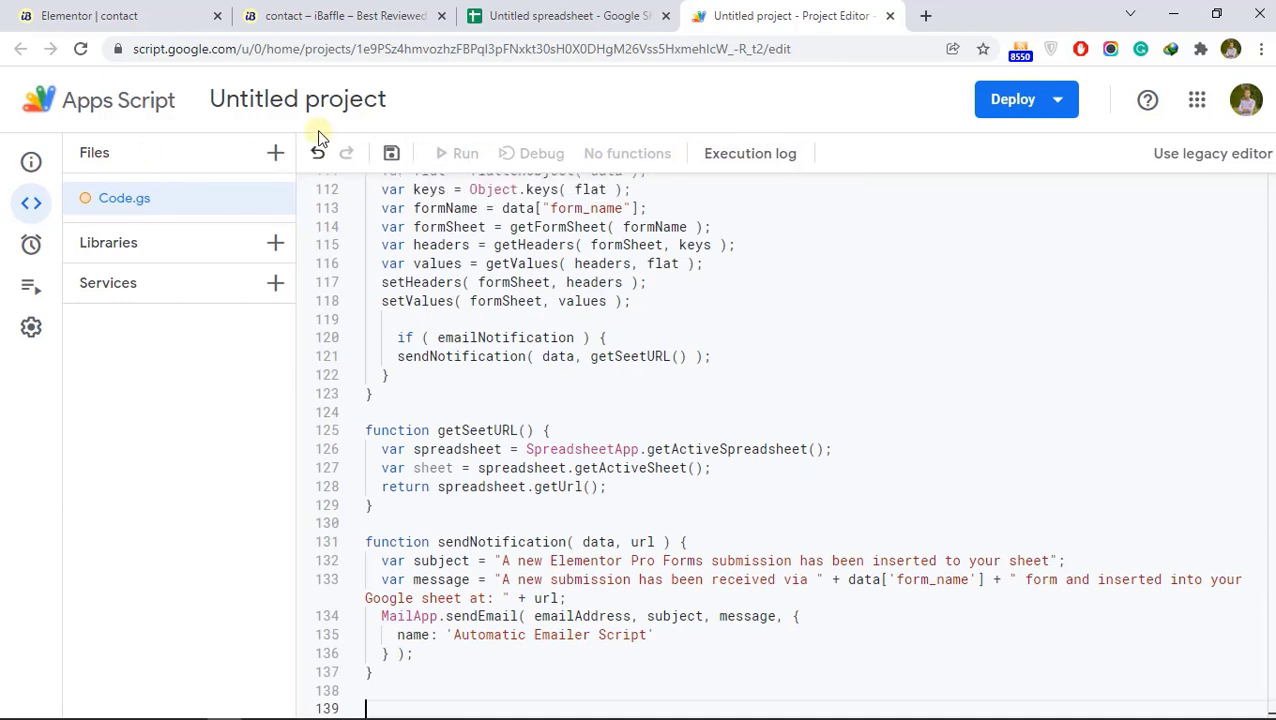
Rename the Apps Script project to "elementor form" and save it
{"action": "left_click", "coordinate": [285, 104]}
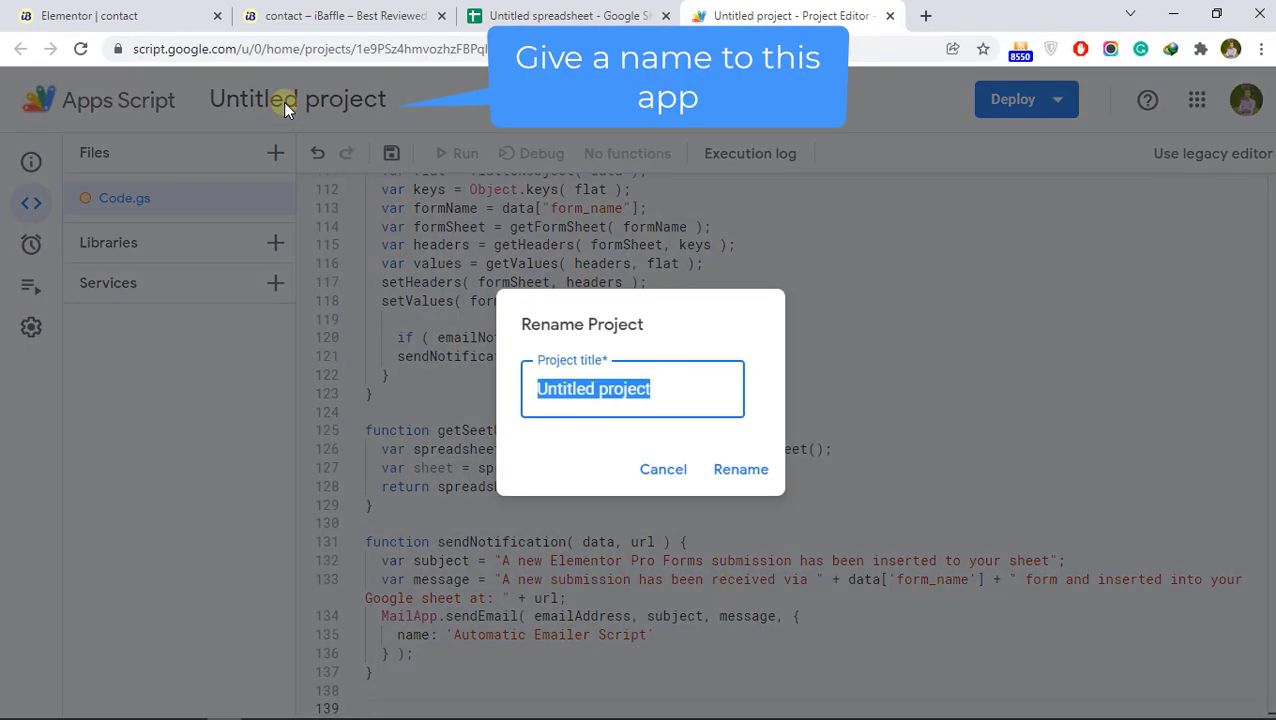
{"action": "type", "text": "elementor form"}
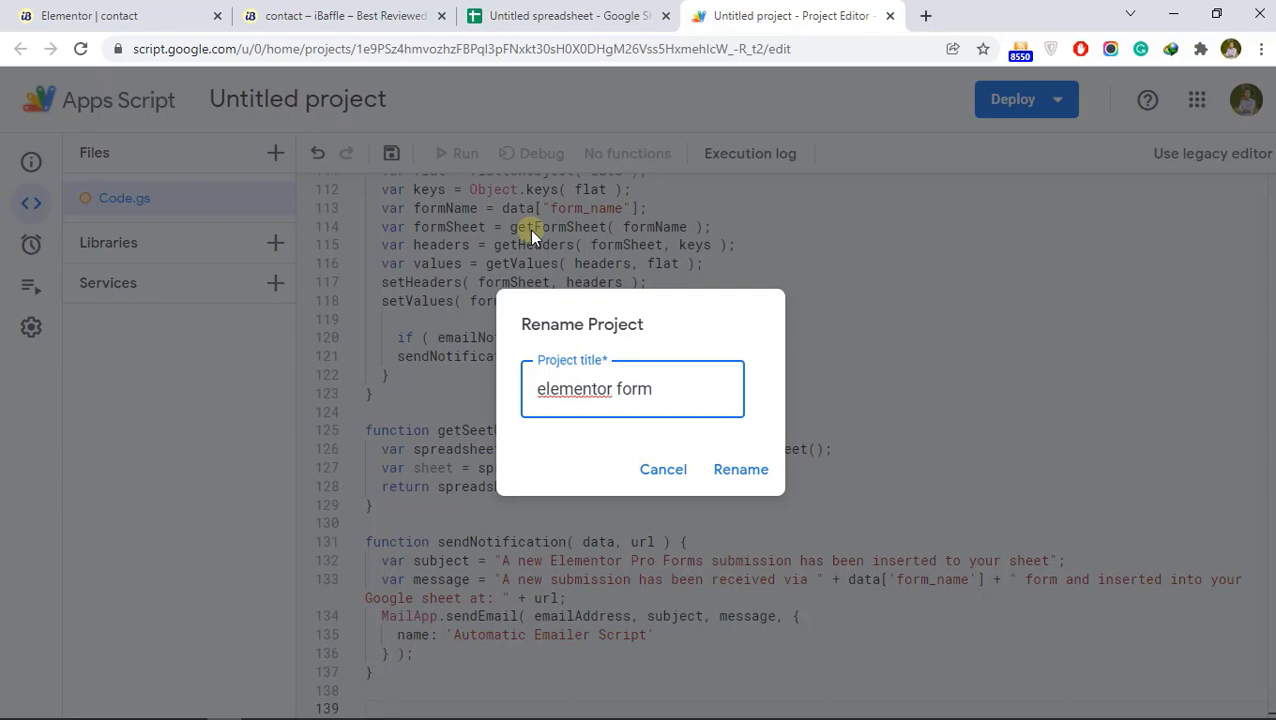
{"action": "left_click", "coordinate": [725, 471]}
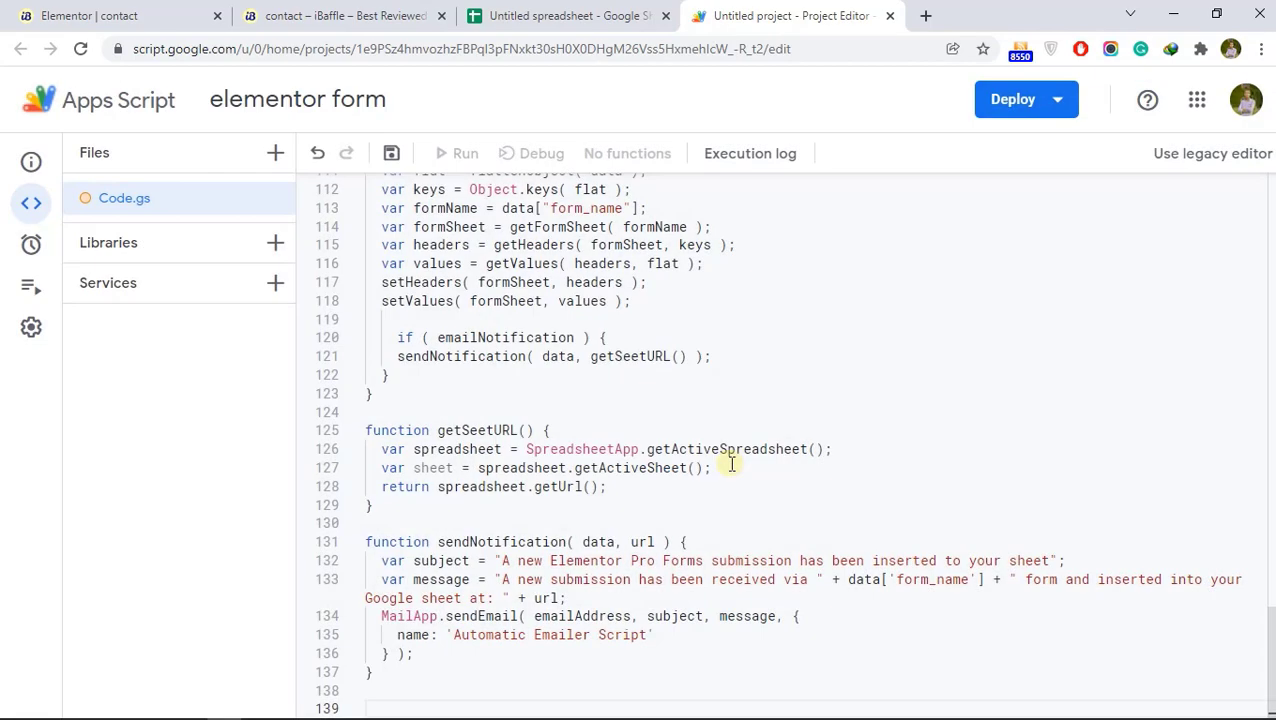
{"action": "left_click", "coordinate": [393, 158]}
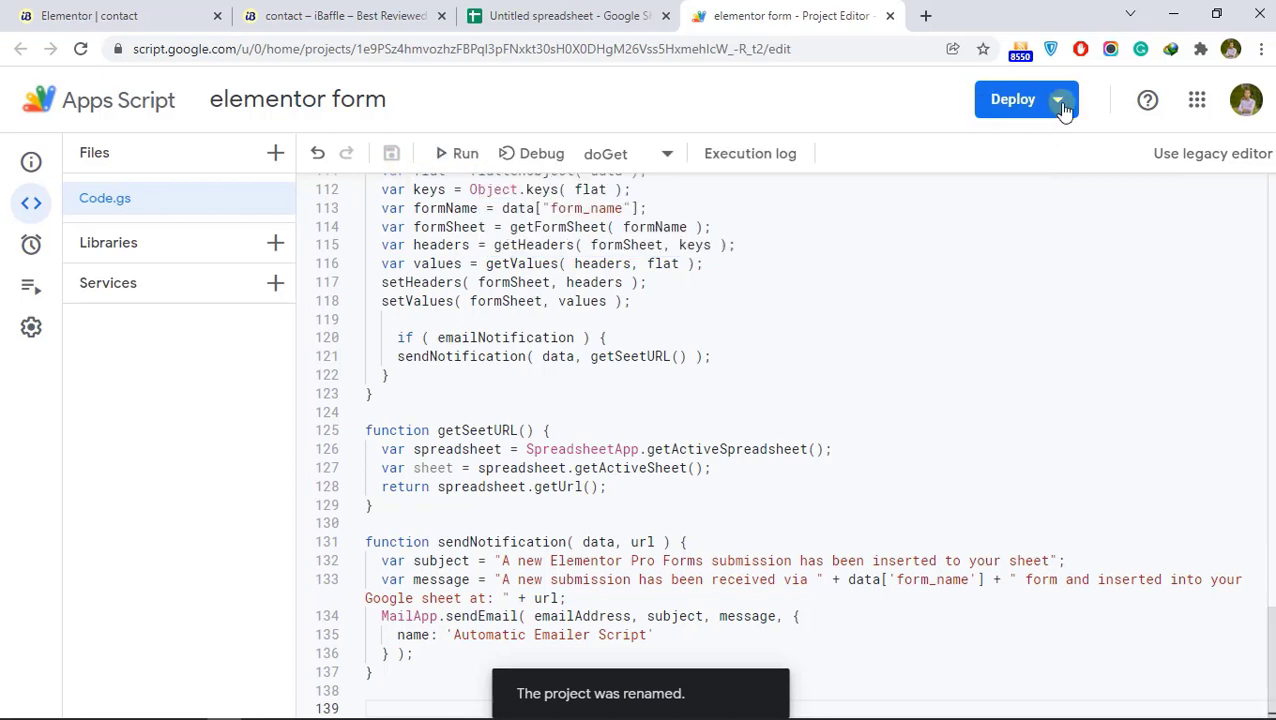
Deploy the project as a new web app with the description "elementor form" and access granted to Anyone
{"action": "left_click", "coordinate": [1062, 103]}
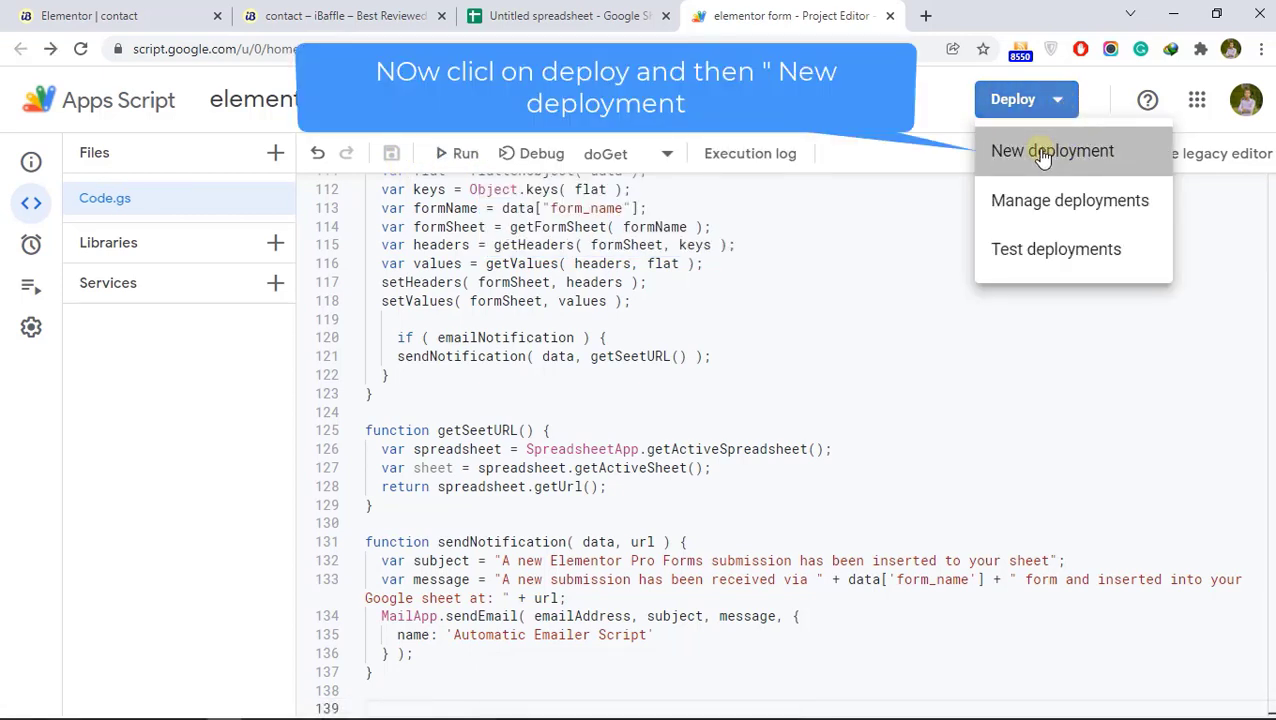
{"action": "left_click", "coordinate": [1043, 155]}
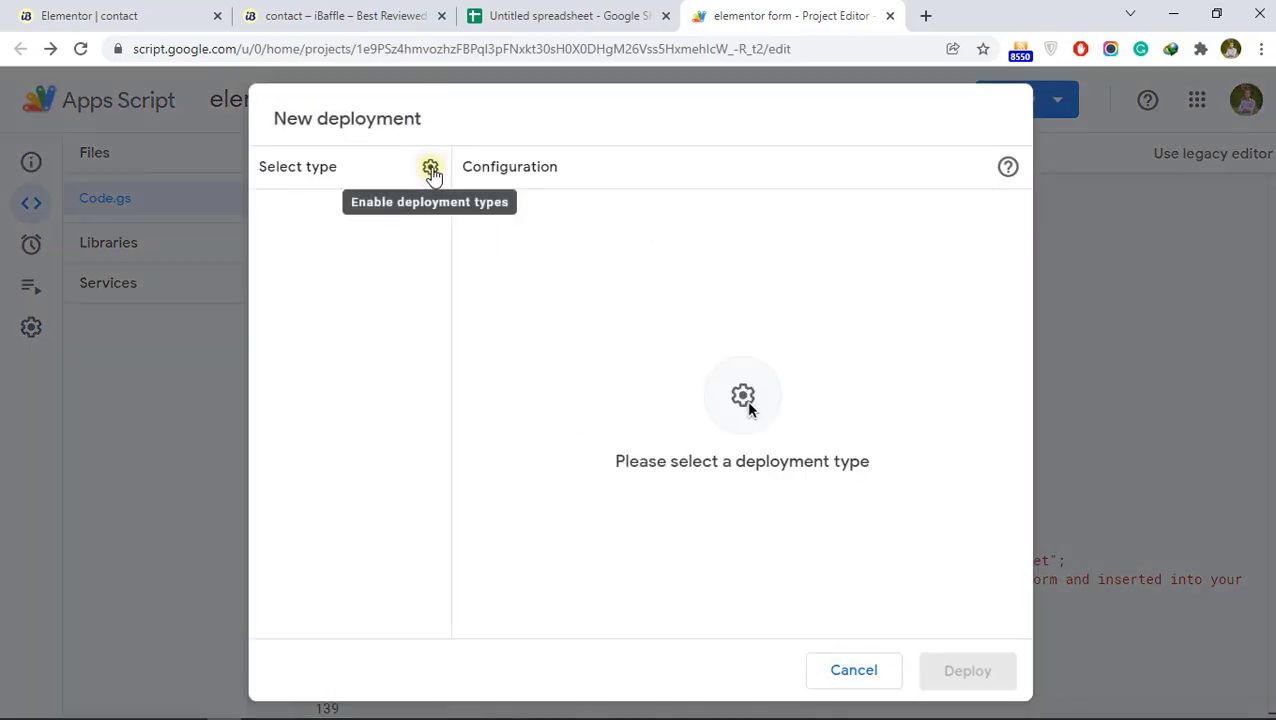
{"action": "left_click", "coordinate": [431, 170]}
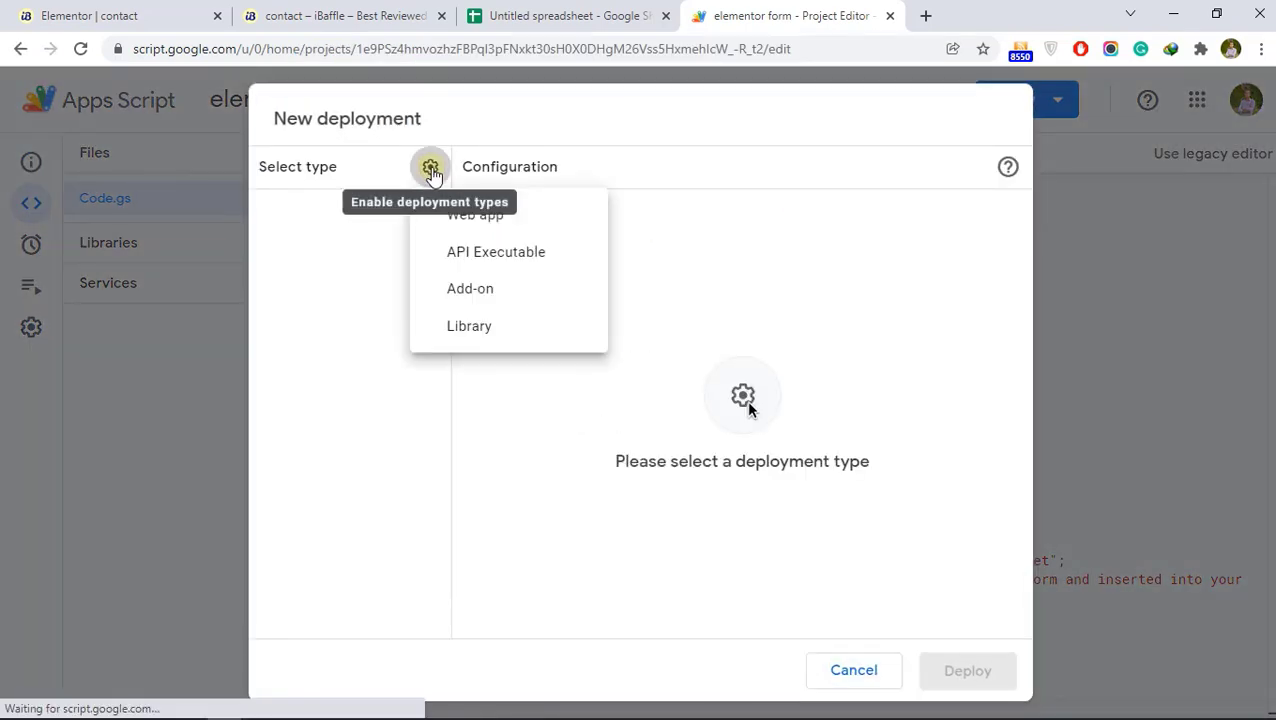
{"action": "left_click", "coordinate": [478, 216]}
{"action": "left_click", "coordinate": [578, 279]}
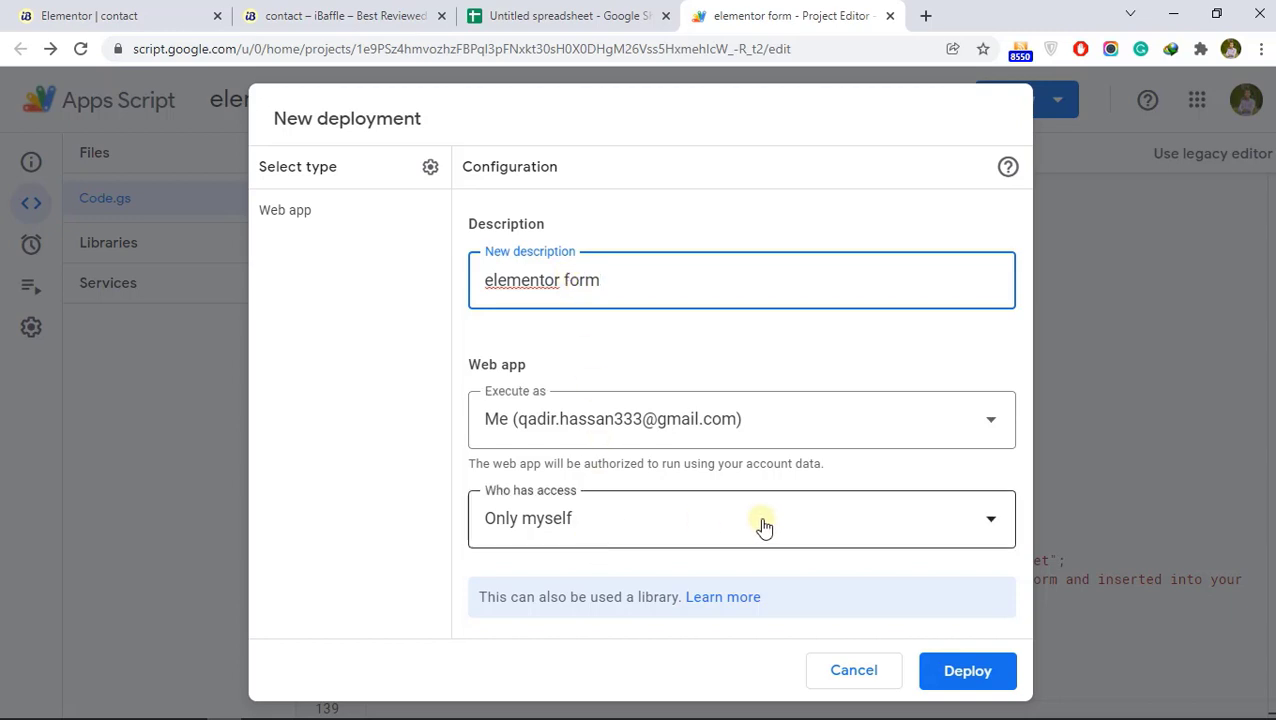
{"action": "left_click", "coordinate": [877, 526]}
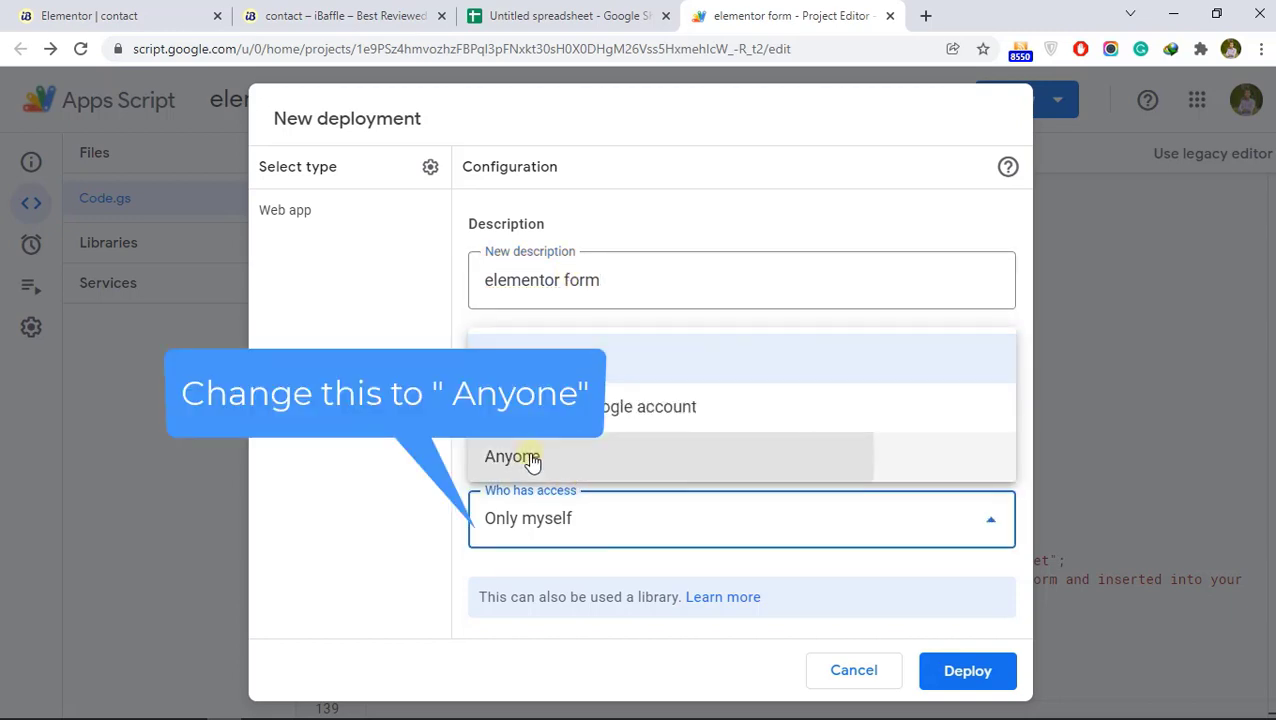
{"action": "left_click", "coordinate": [496, 456]}
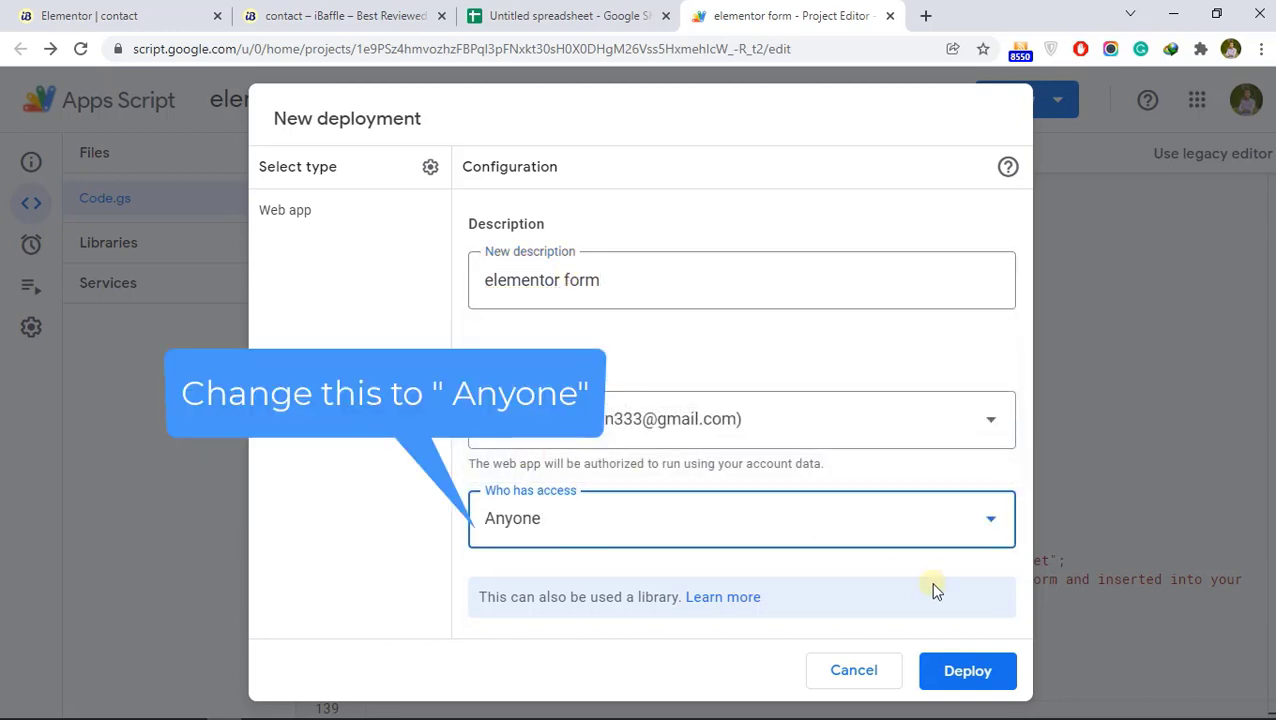
{"action": "left_click", "coordinate": [962, 676]}
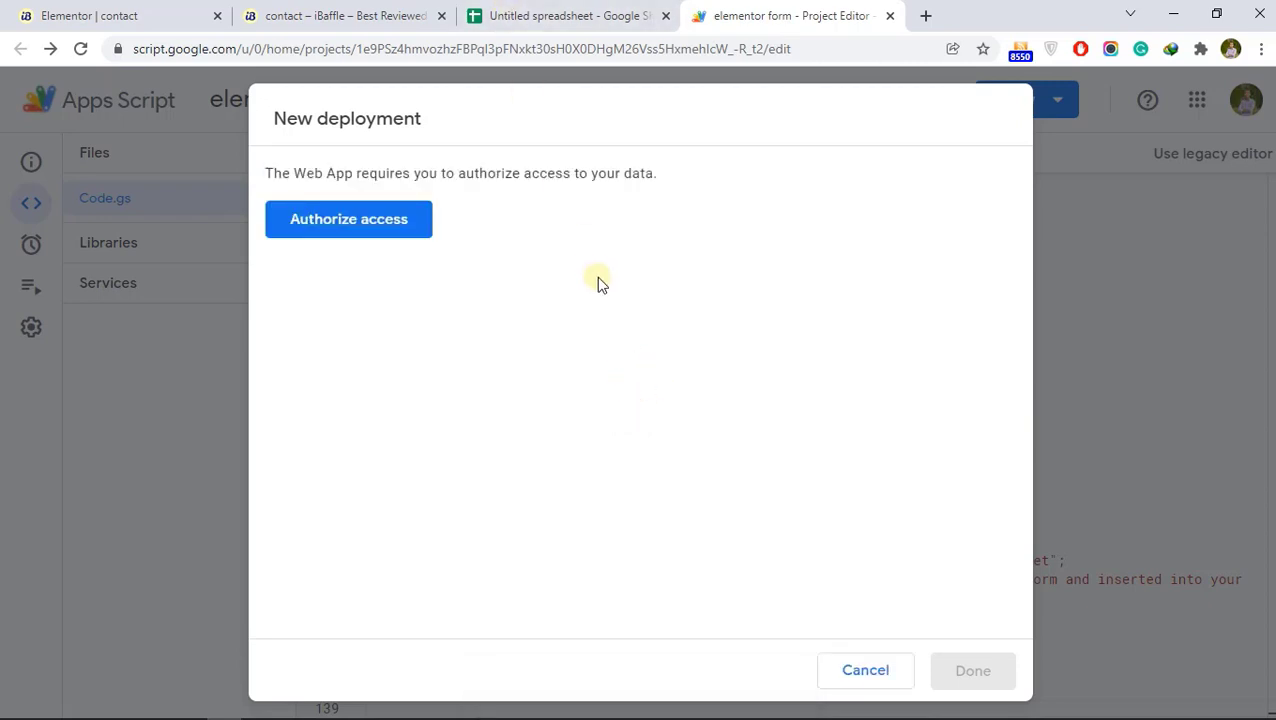
Authorize the unverified elementor form app with the Google account, and copy the deployed web app's URL
{"action": "left_click", "coordinate": [323, 224]}
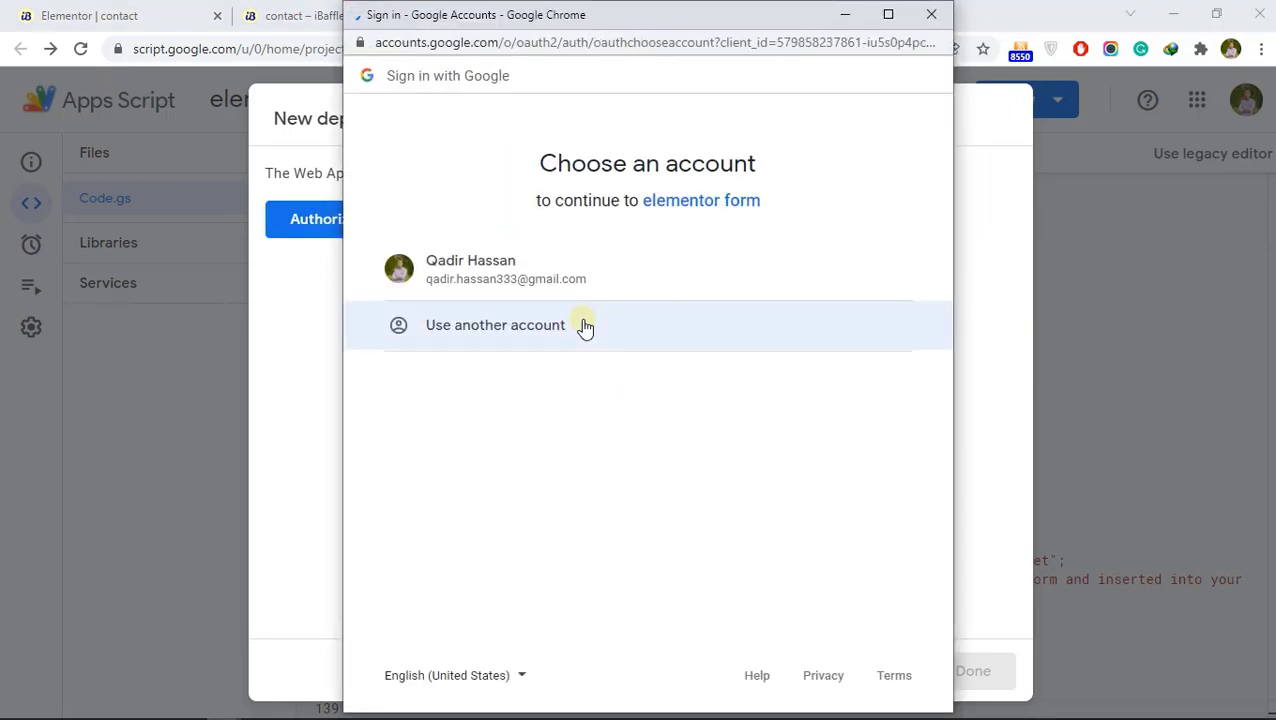
{"action": "left_click", "coordinate": [508, 275]}
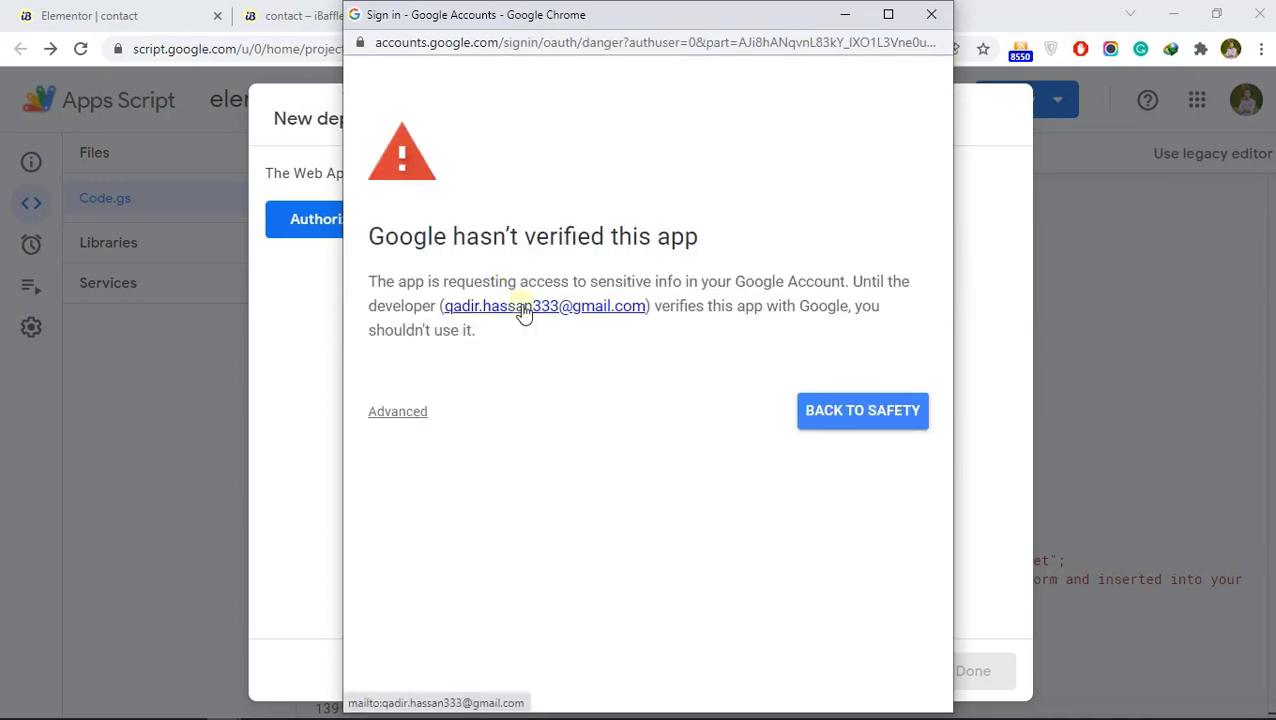
{"action": "left_click", "coordinate": [412, 412]}
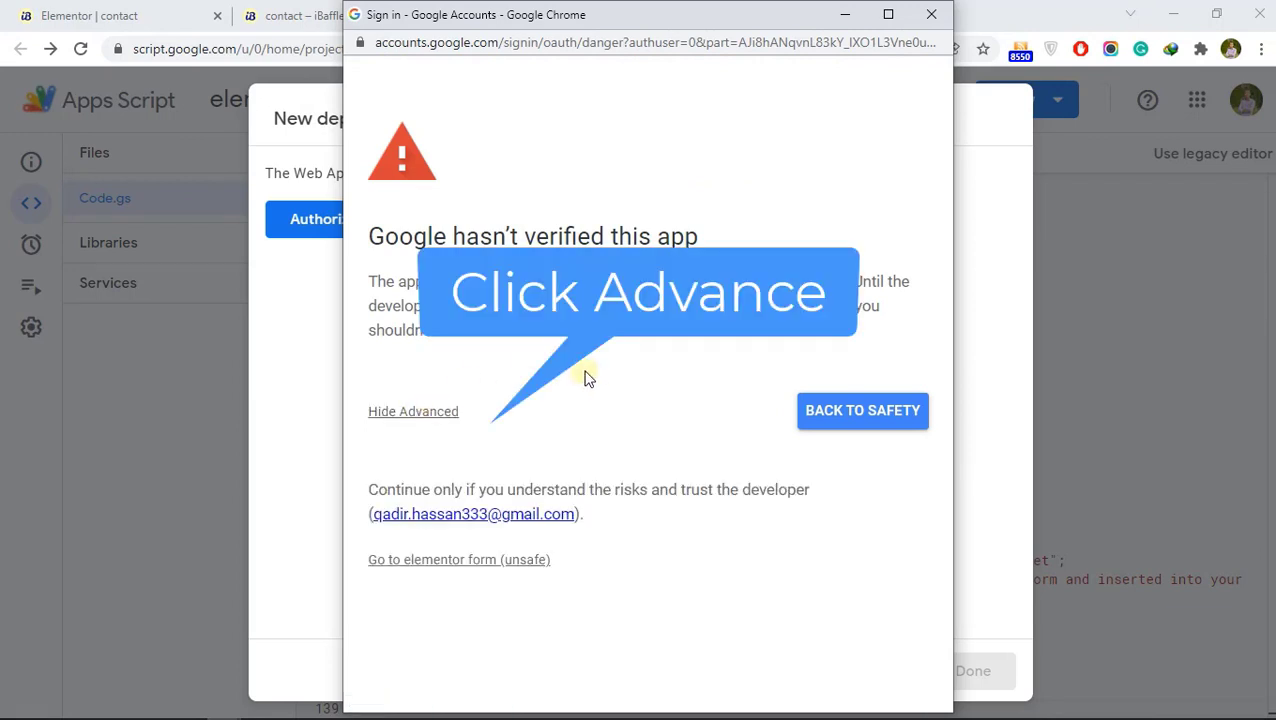
{"action": "left_click", "coordinate": [477, 561]}
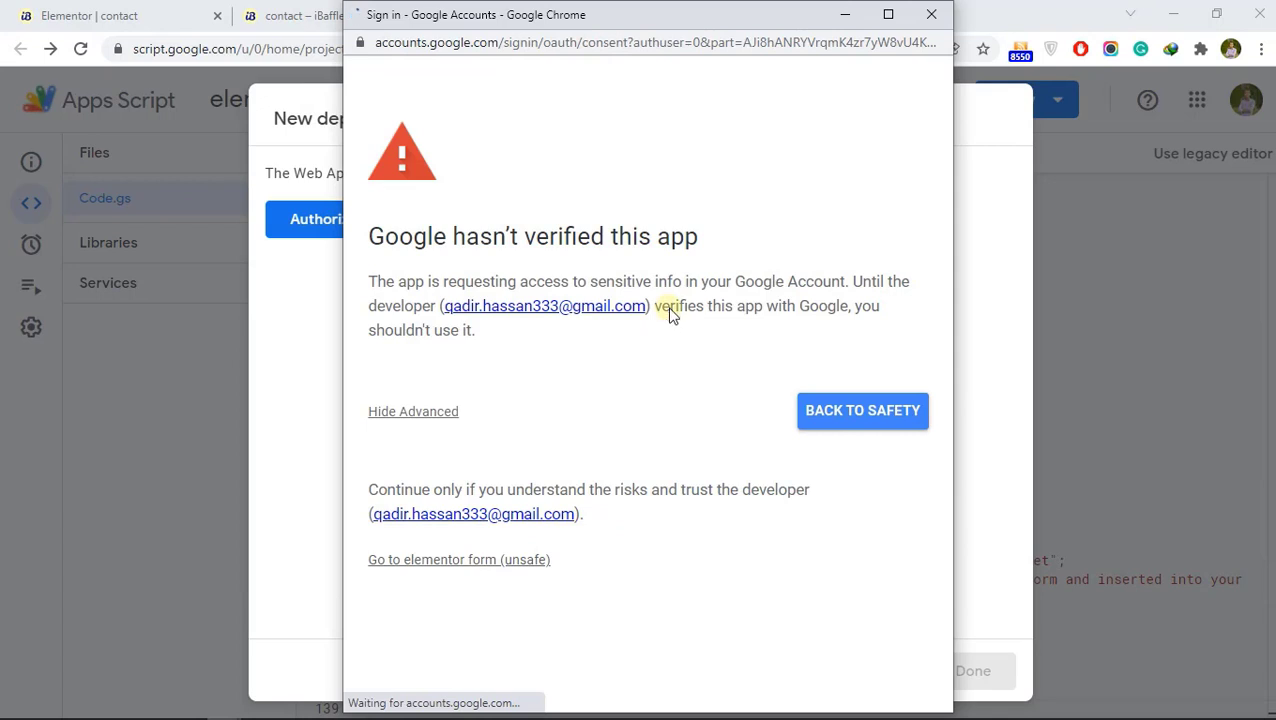
{"action": "scroll", "coordinate": [760, 500], "scroll_direction": "down", "scroll_amount": 1}
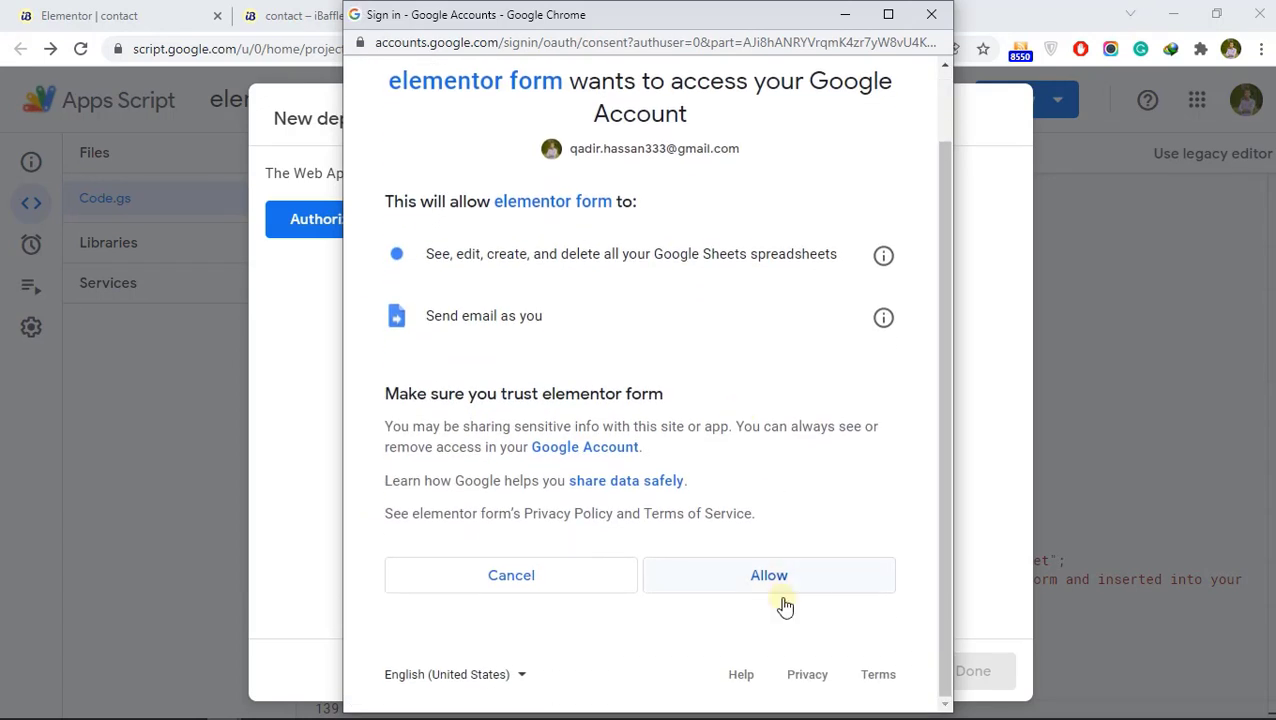
{"action": "left_click", "coordinate": [758, 576]}
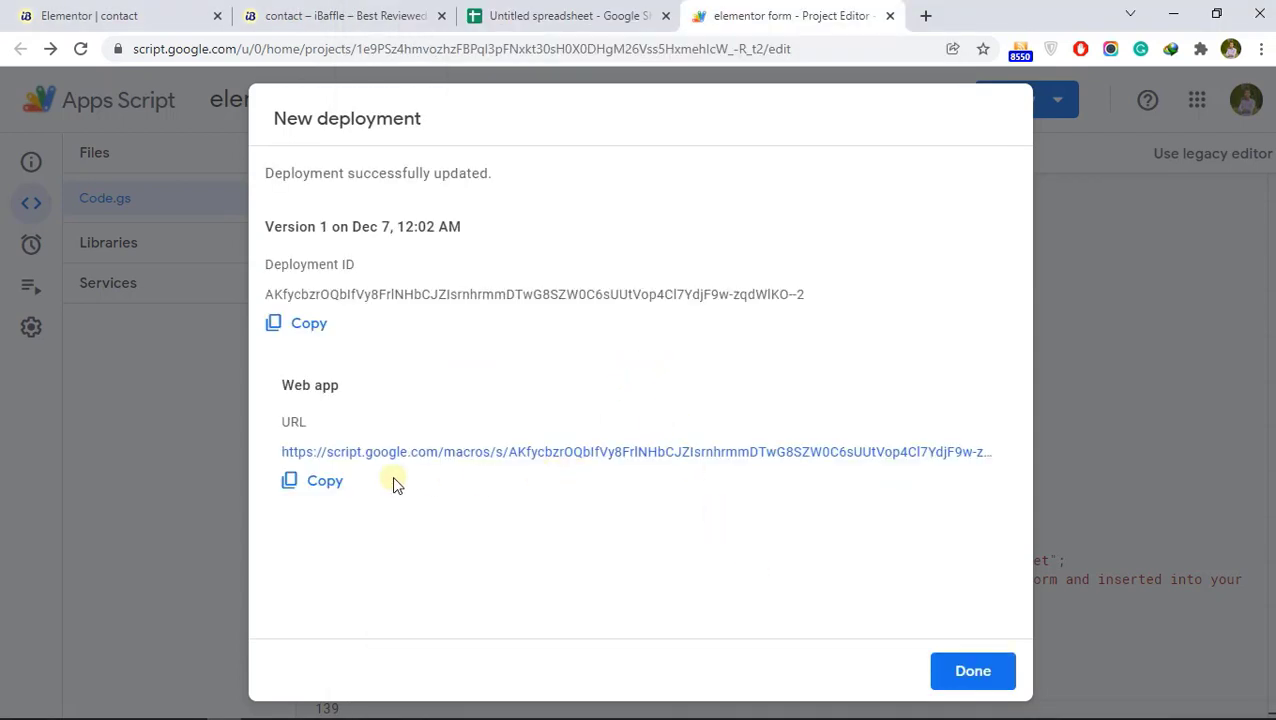
{"action": "left_click", "coordinate": [323, 485]}
{"action": "left_click", "coordinate": [970, 672]}
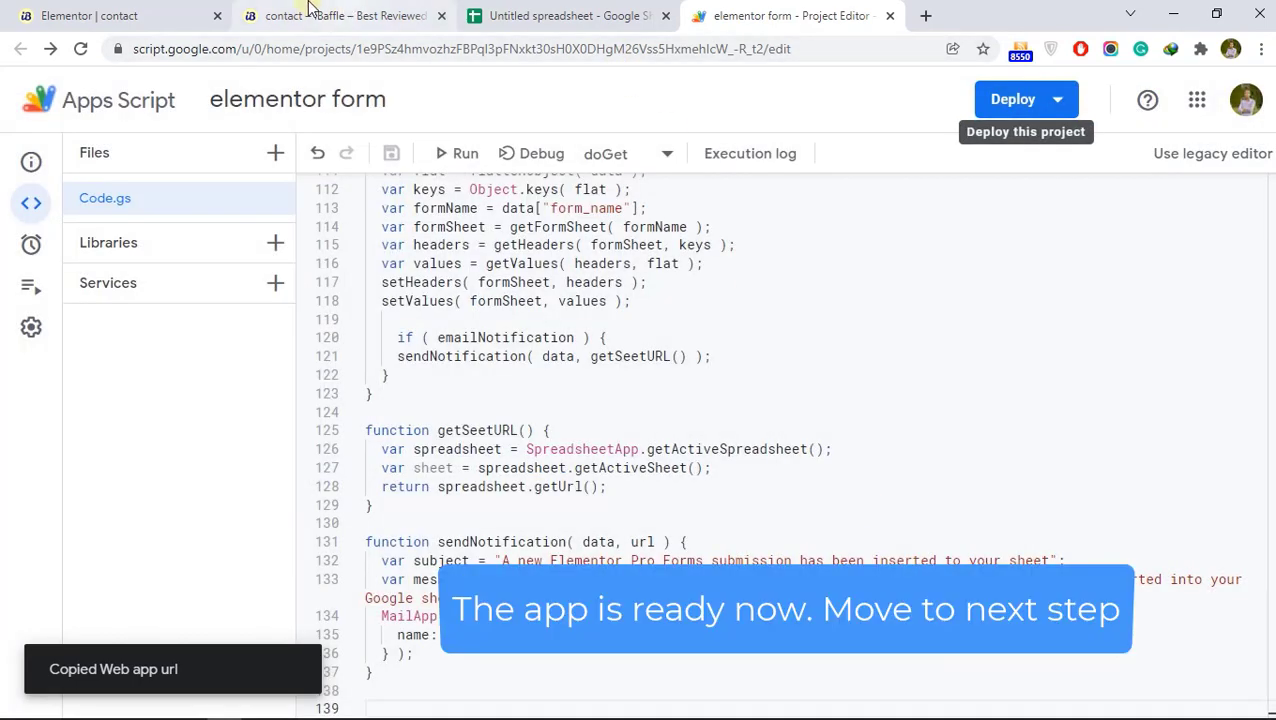
Switch to the Elementor contact page, add a Form widget to the empty section and name the form "Conatct"
{"action": "left_click", "coordinate": [115, 10]}
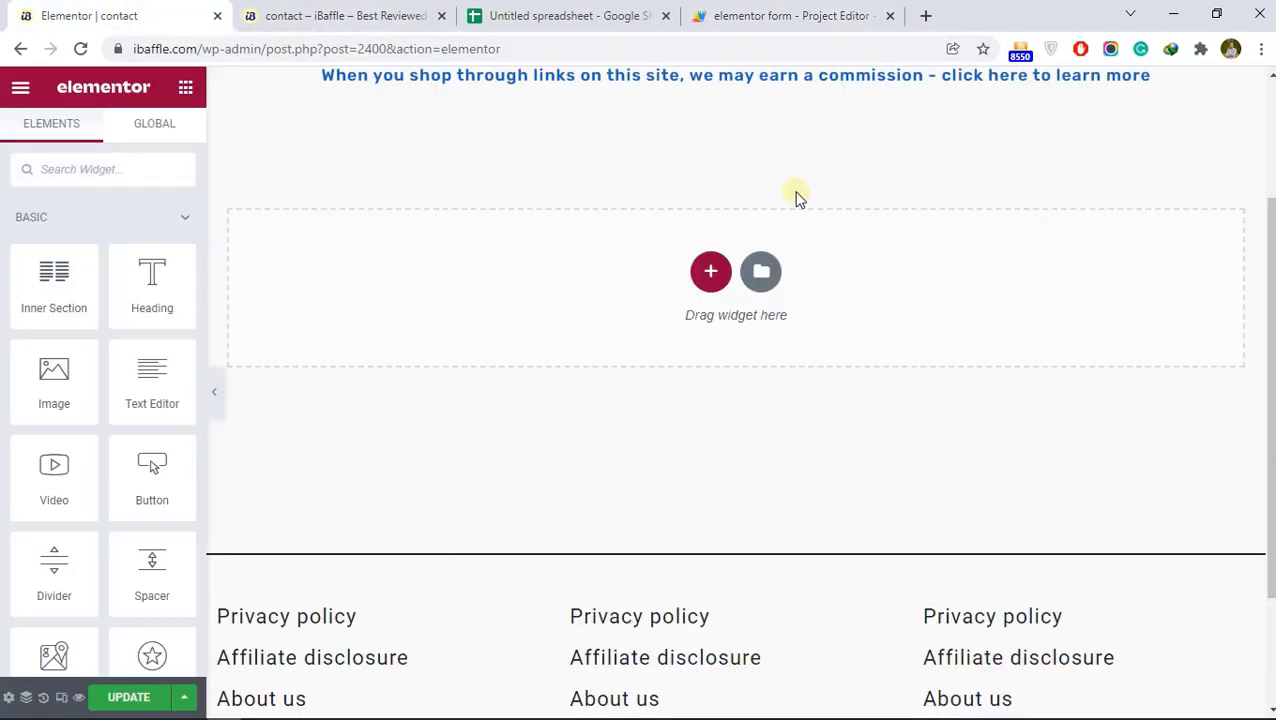
{"action": "scroll", "coordinate": [920, 264], "scroll_direction": "down", "scroll_amount": 1}
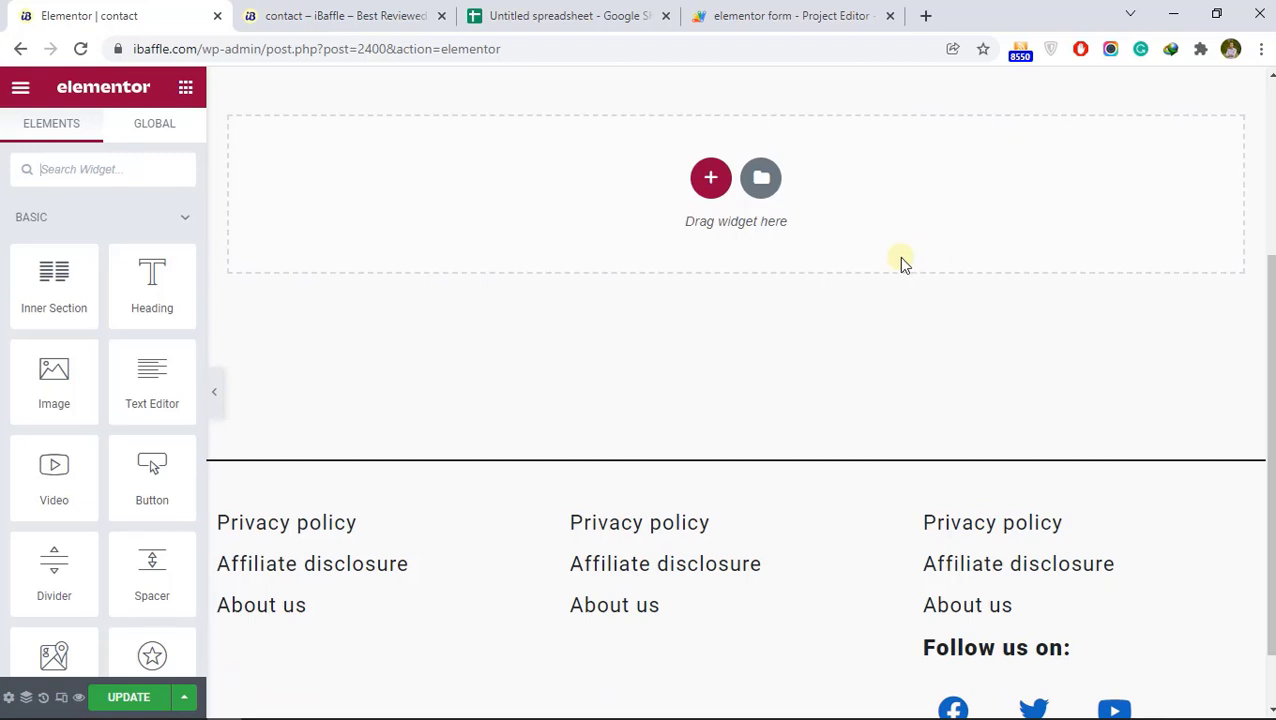
{"action": "left_click", "coordinate": [710, 177]}
{"action": "left_click", "coordinate": [125, 169]}
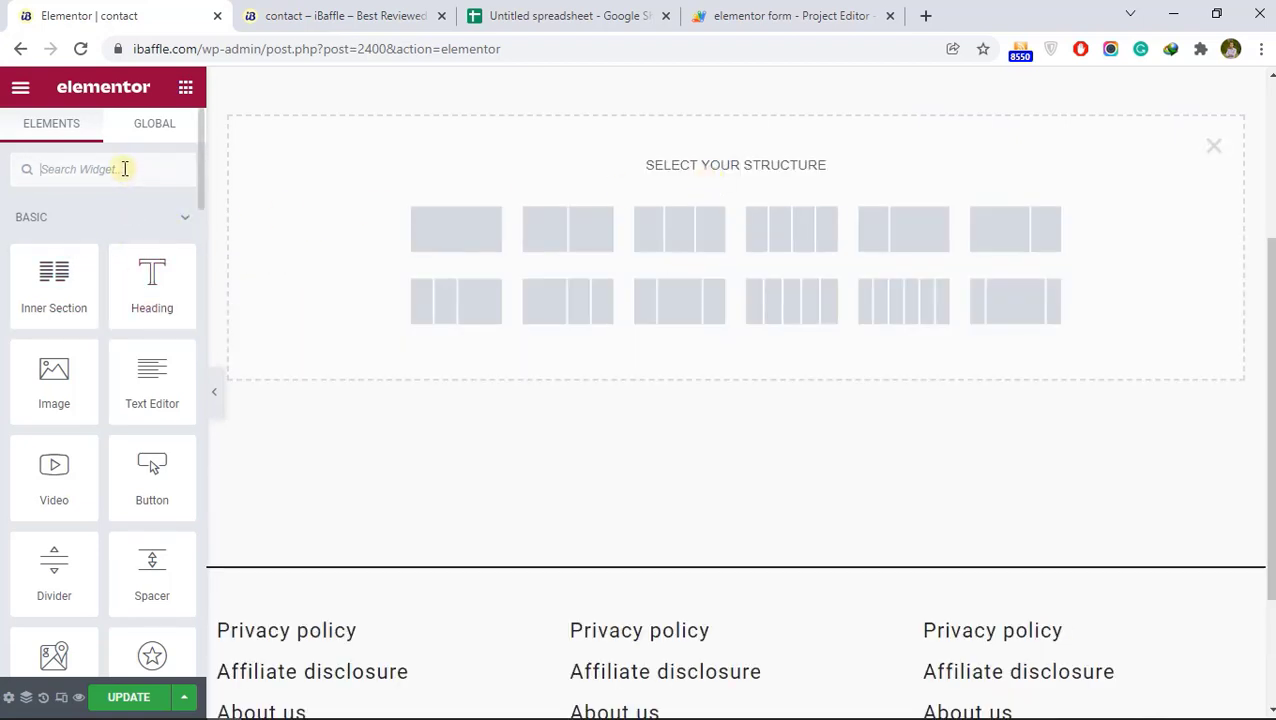
{"action": "type", "text": "for"}
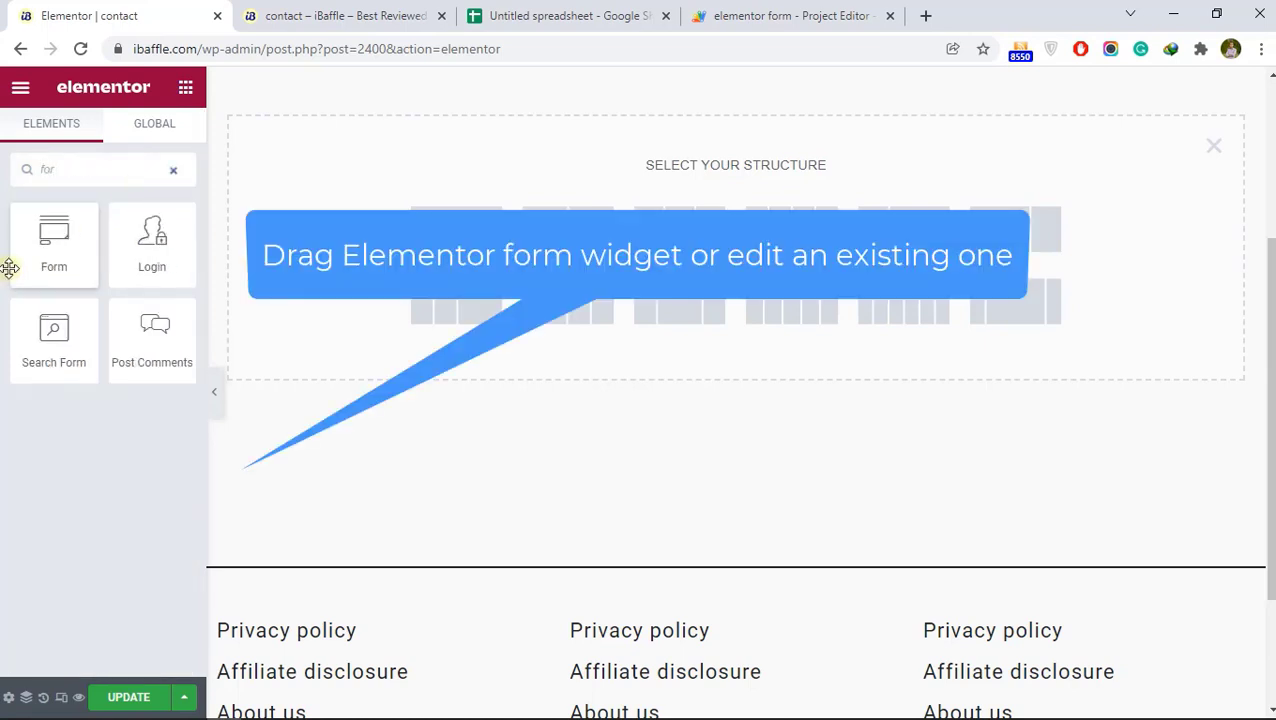
{"action": "left_click_drag", "start_coordinate": [26, 248], "coordinate": [488, 215]}
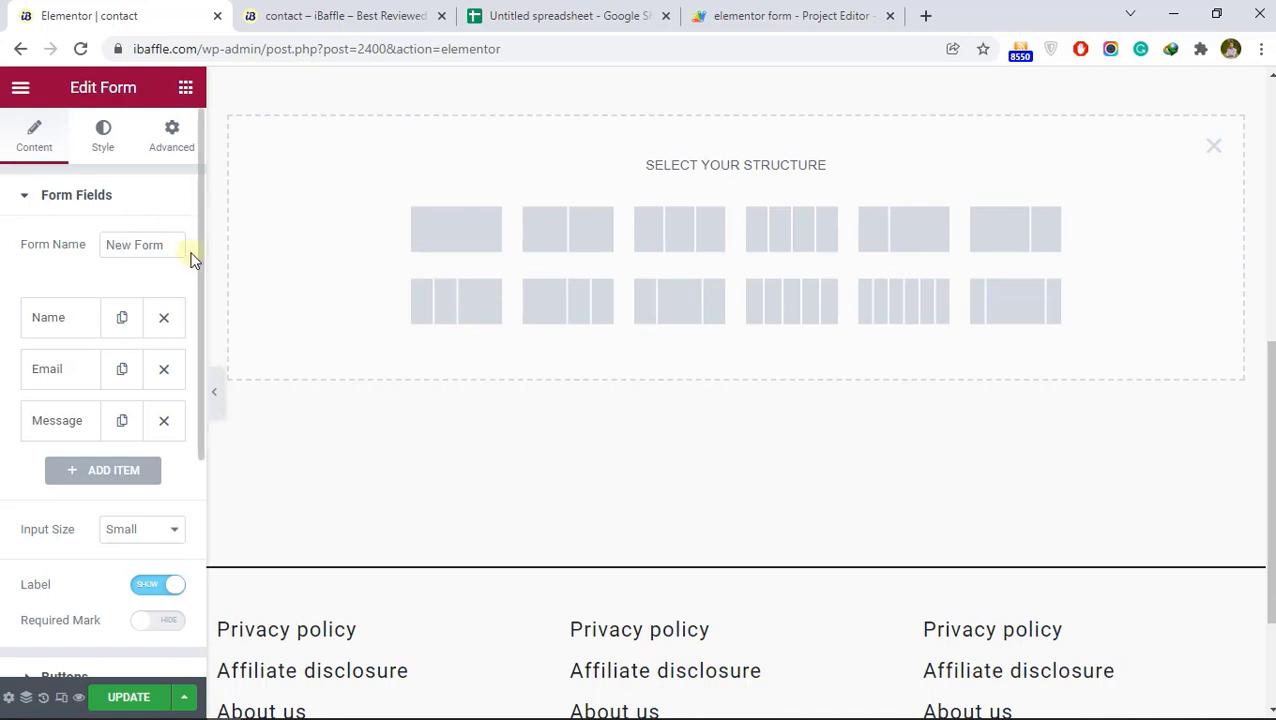
{"action": "left_click_drag", "start_coordinate": [161, 244], "coordinate": [77, 245]}
{"action": "type", "text": "Conatct"}
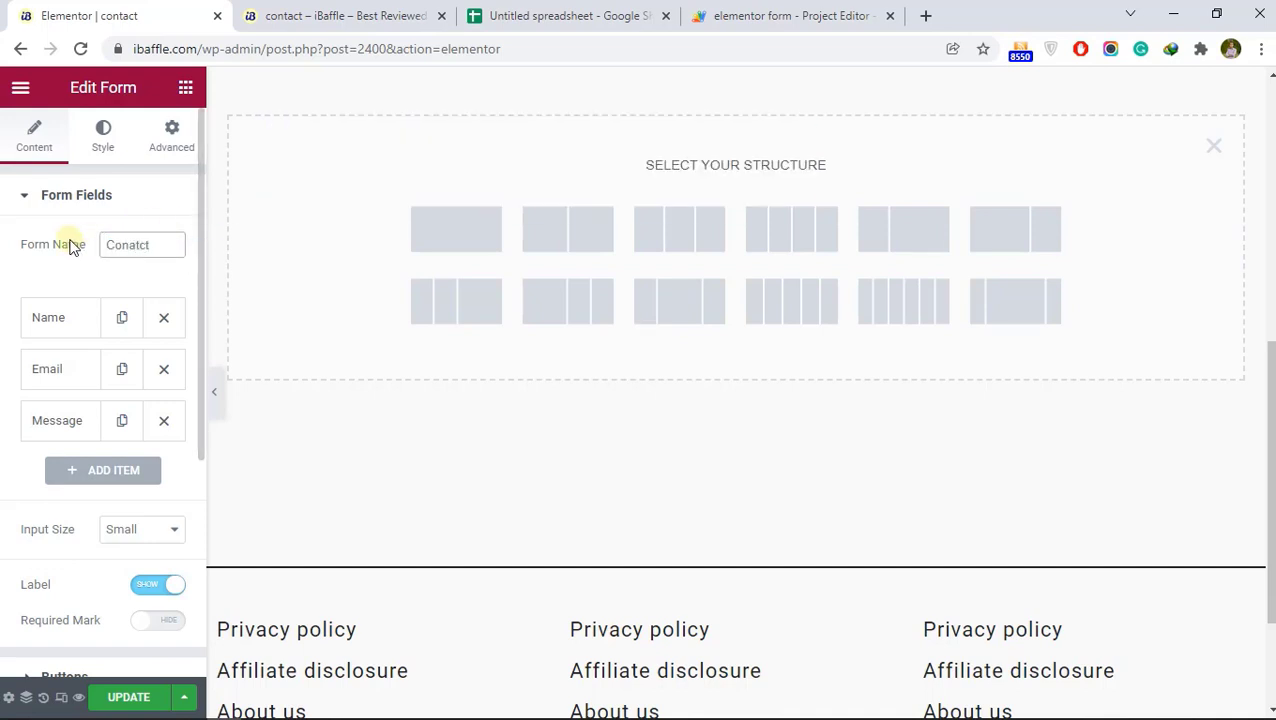
Replace the Email action with Webhook in the form's actions after submit
{"action": "left_click", "coordinate": [62, 196]}
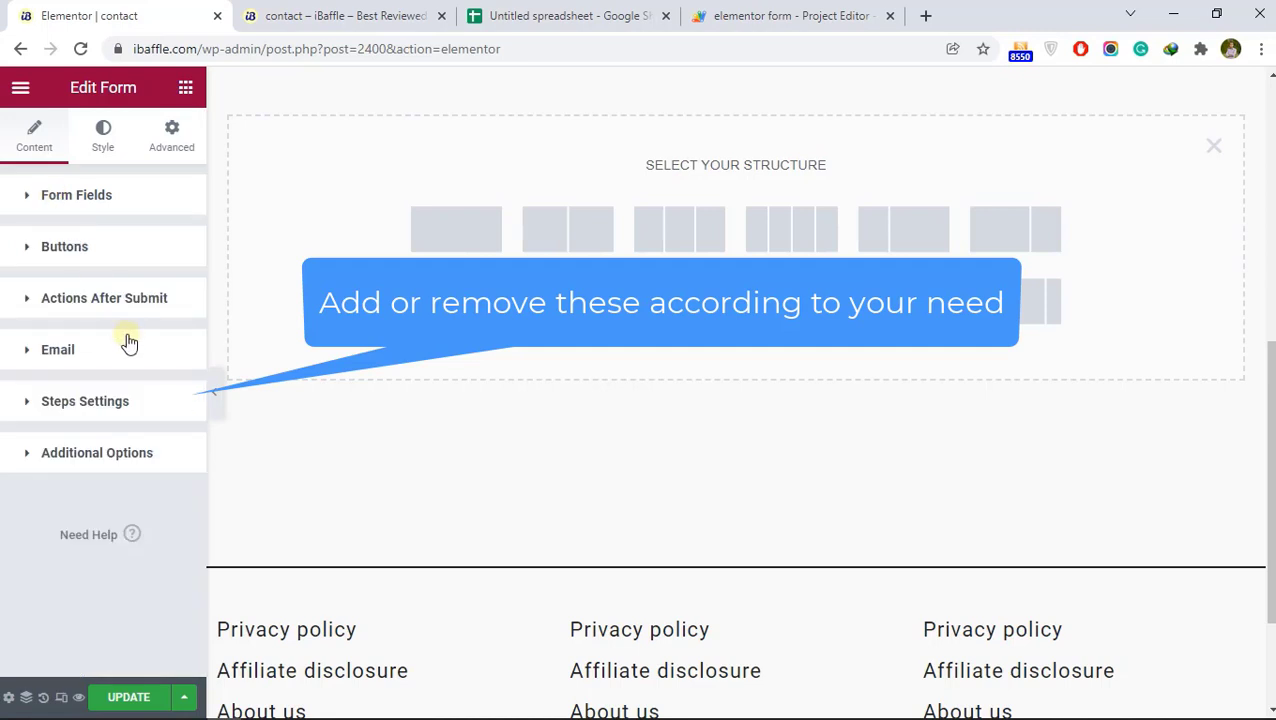
{"action": "left_click", "coordinate": [76, 300]}
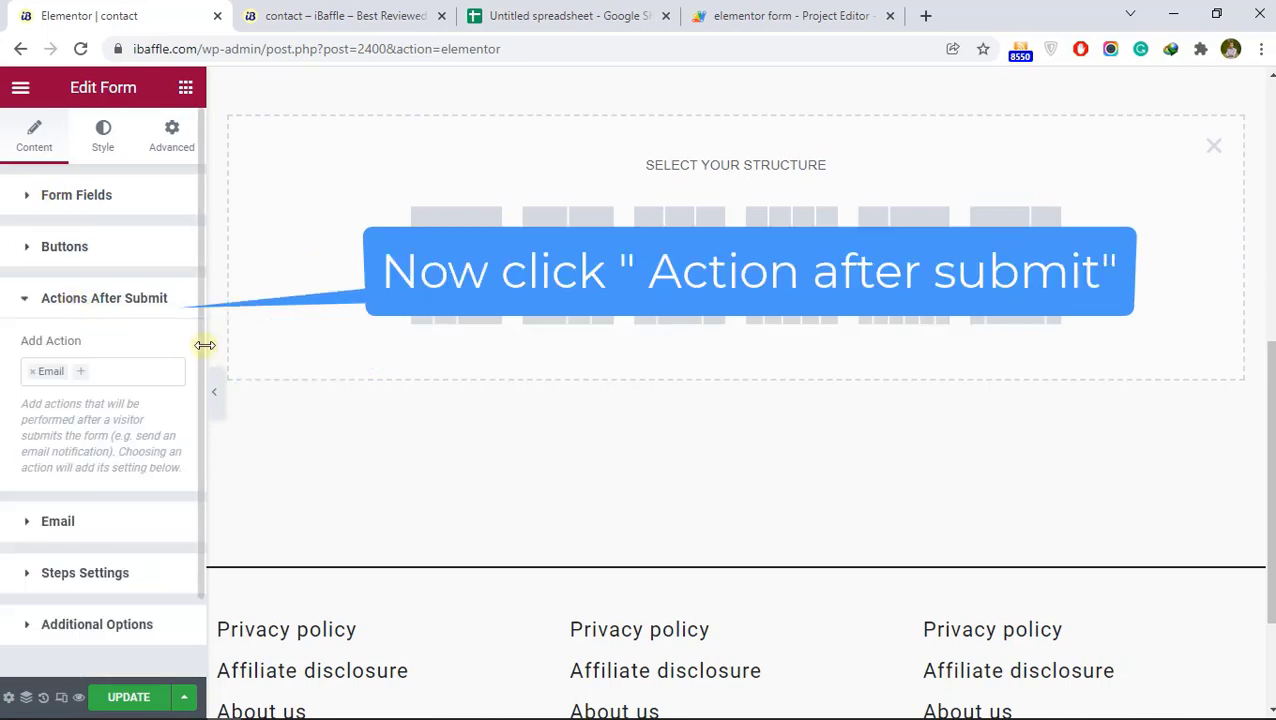
{"action": "left_click", "coordinate": [35, 372]}
{"action": "left_click", "coordinate": [56, 373]}
{"action": "left_click", "coordinate": [56, 373]}
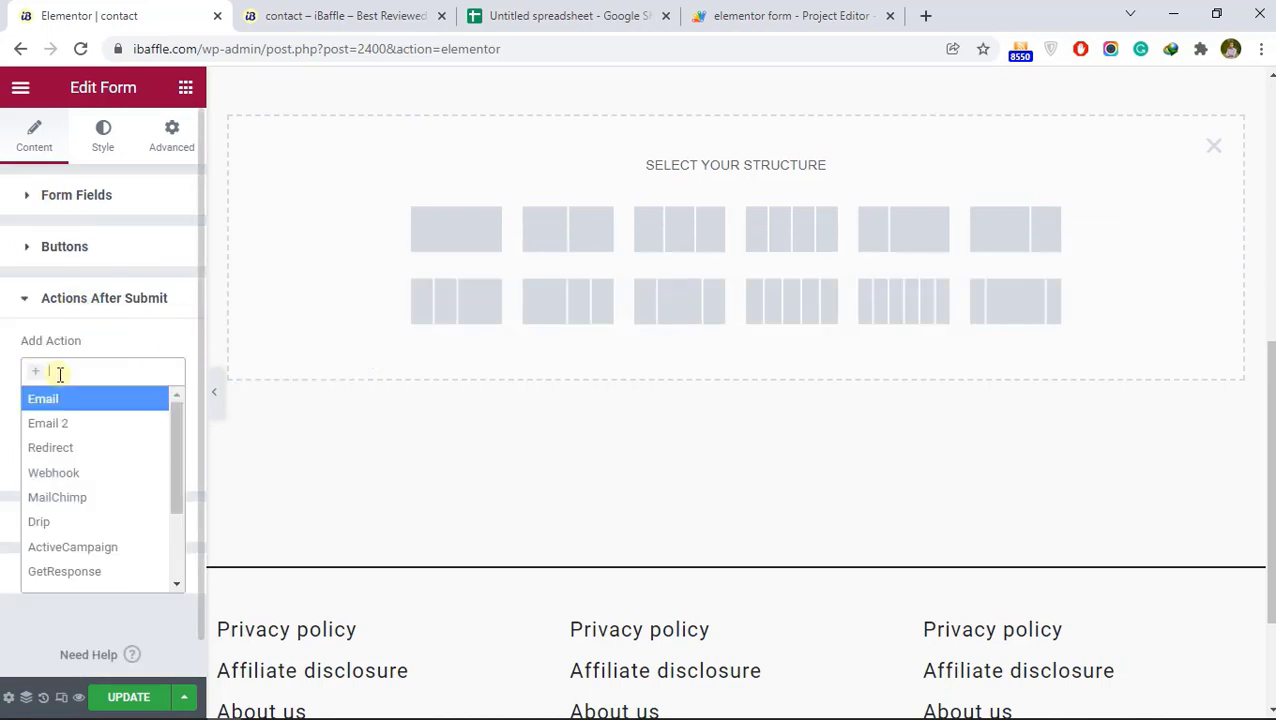
{"action": "left_click", "coordinate": [70, 473]}
{"action": "left_click", "coordinate": [32, 300]}
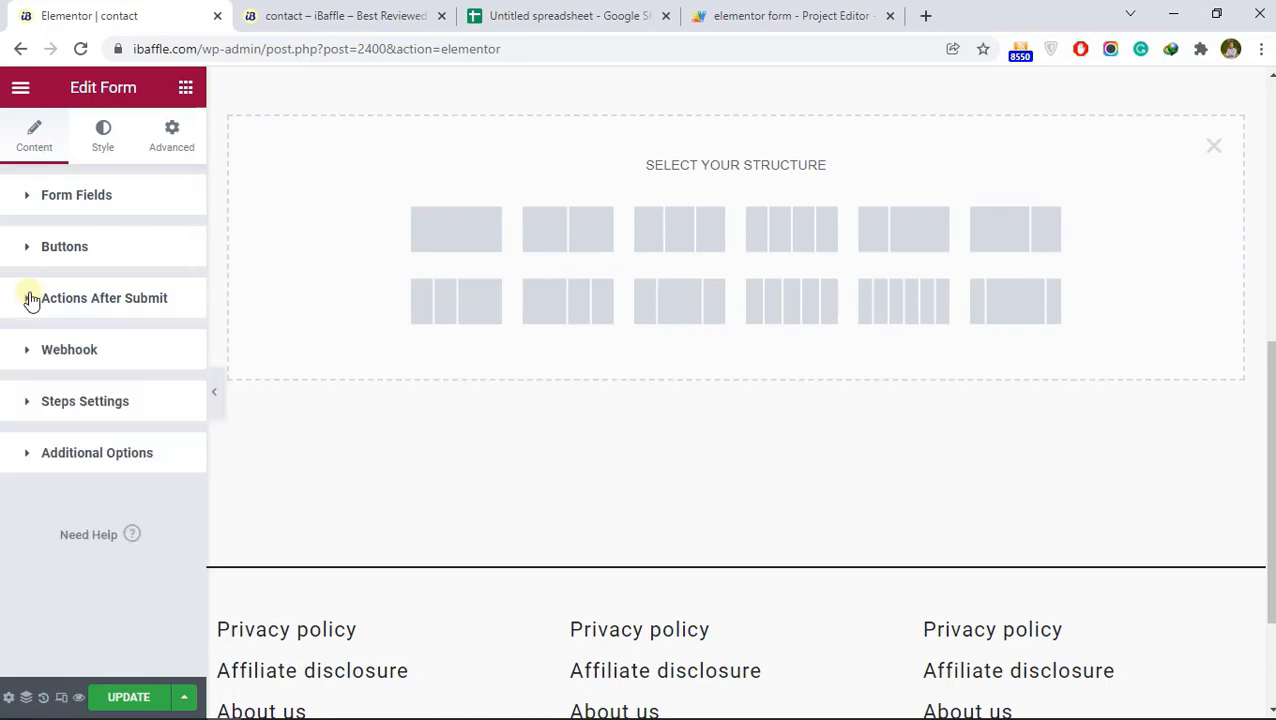
Paste the copied web app URL as the form's webhook URL and update the page
{"action": "left_click", "coordinate": [81, 356]}
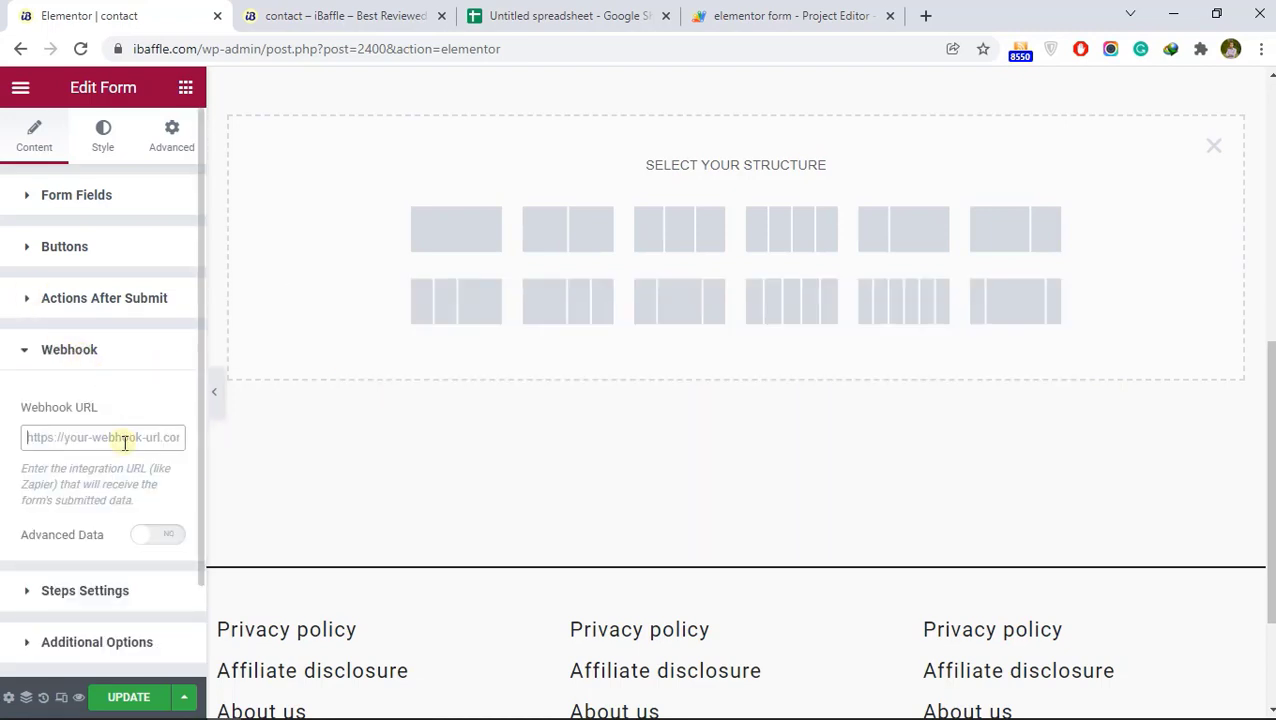
{"action": "key", "text": "ctrl+v"}
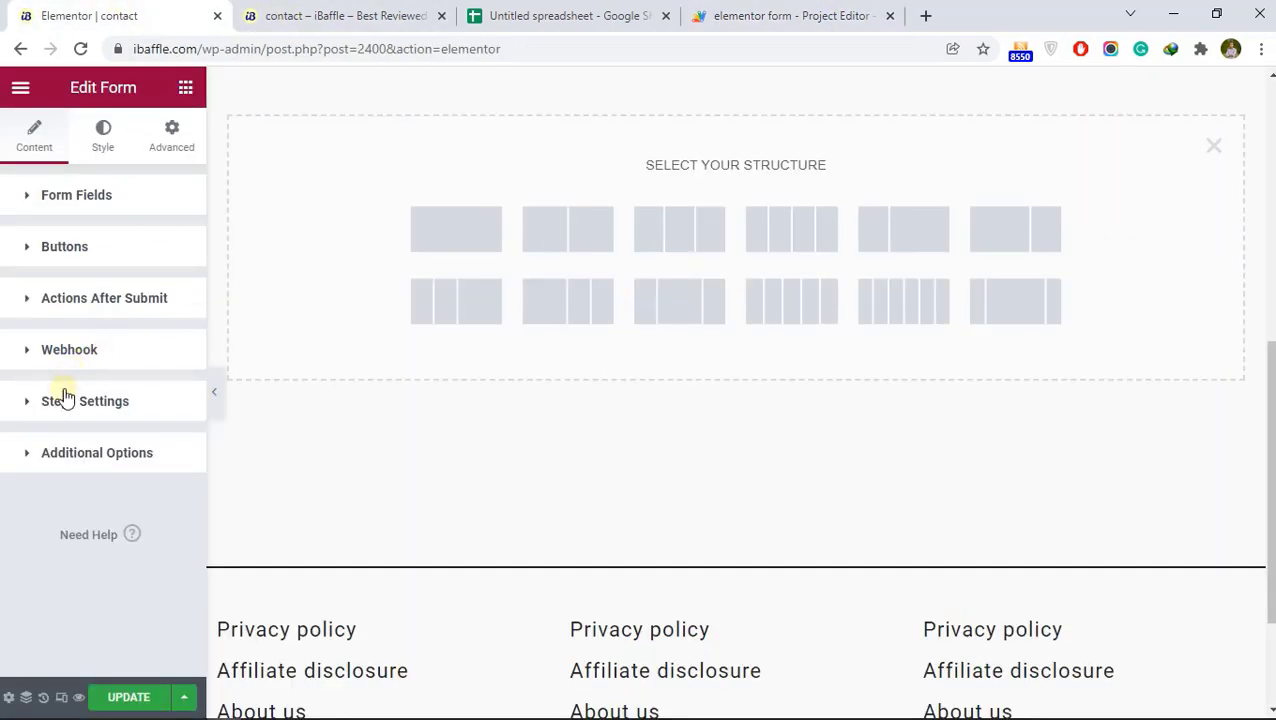
{"action": "left_click", "coordinate": [48, 338]}
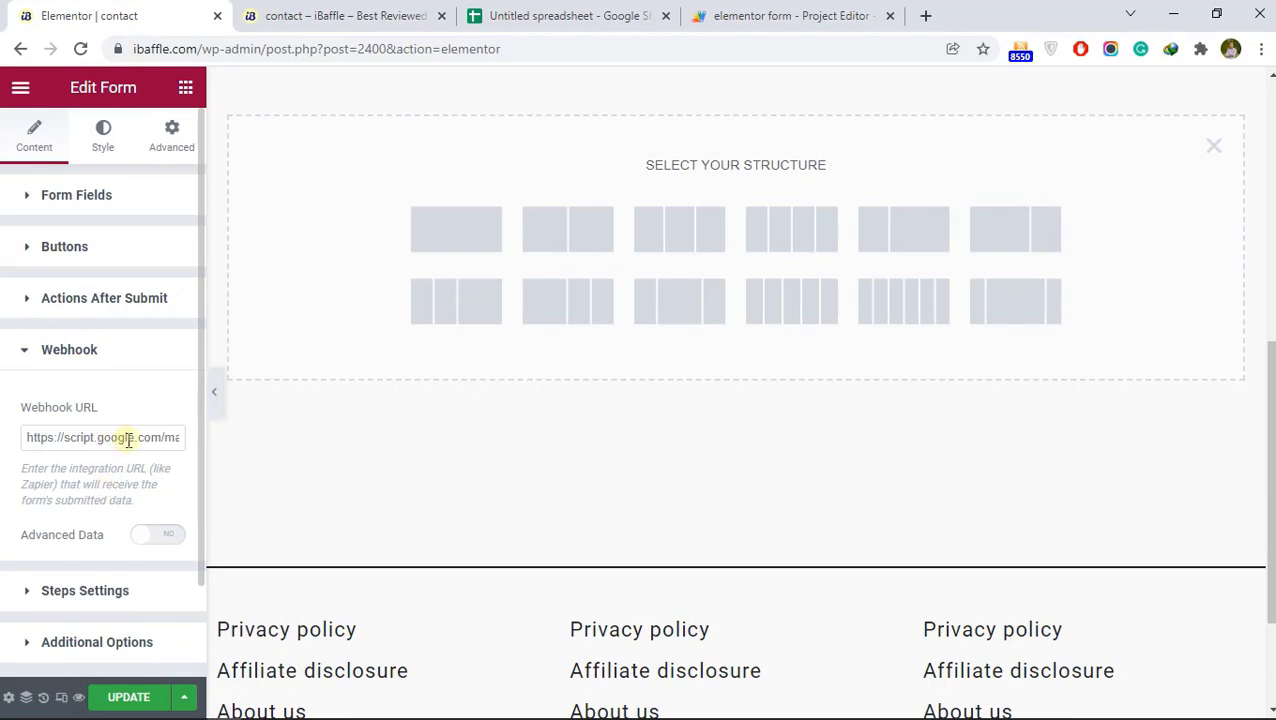
{"action": "left_click", "coordinate": [128, 697]}
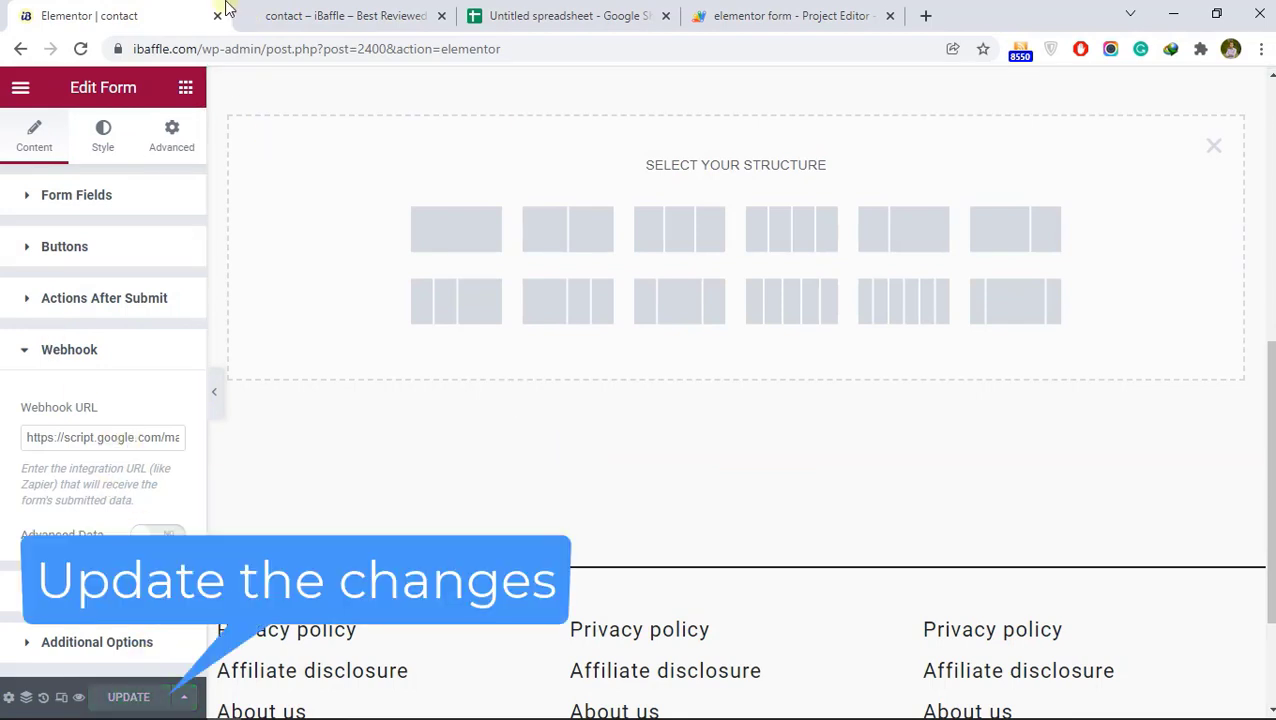
On the contact page preview, submit the form with the name "teacher 1", its saved test e-mail and the message "this is test form."
{"action": "left_click", "coordinate": [316, 14]}
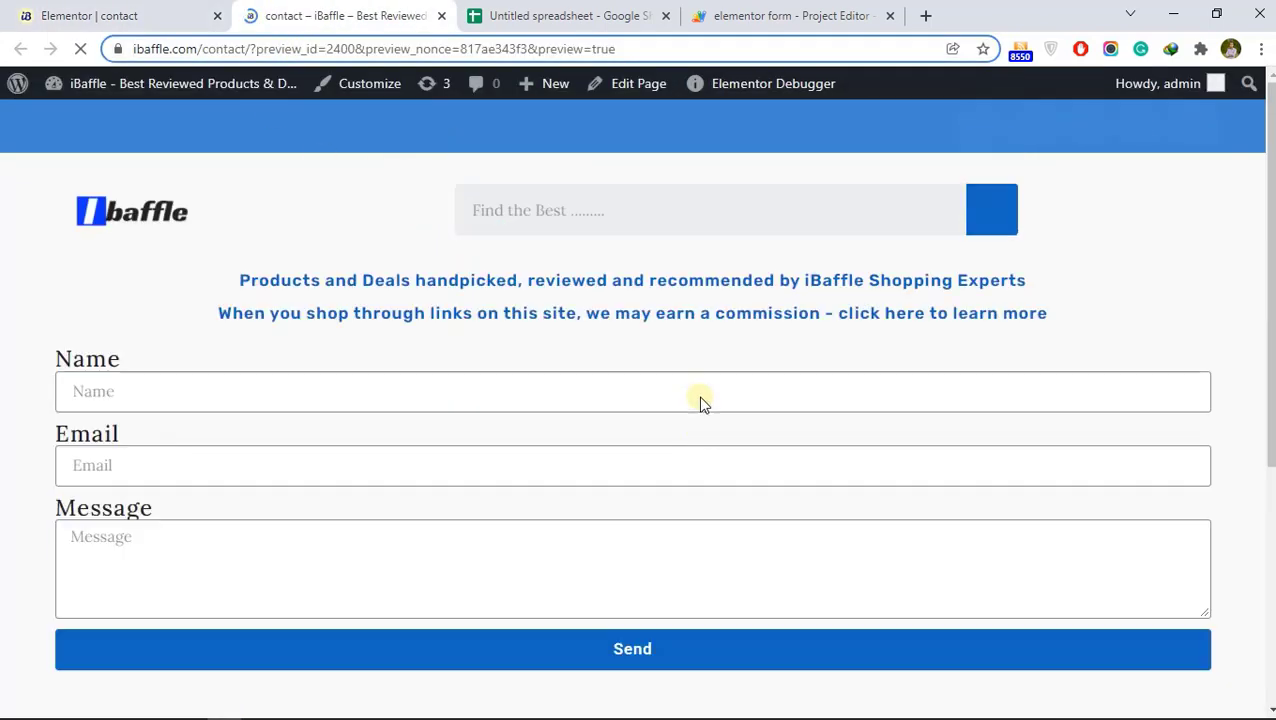
{"action": "left_click", "coordinate": [313, 393]}
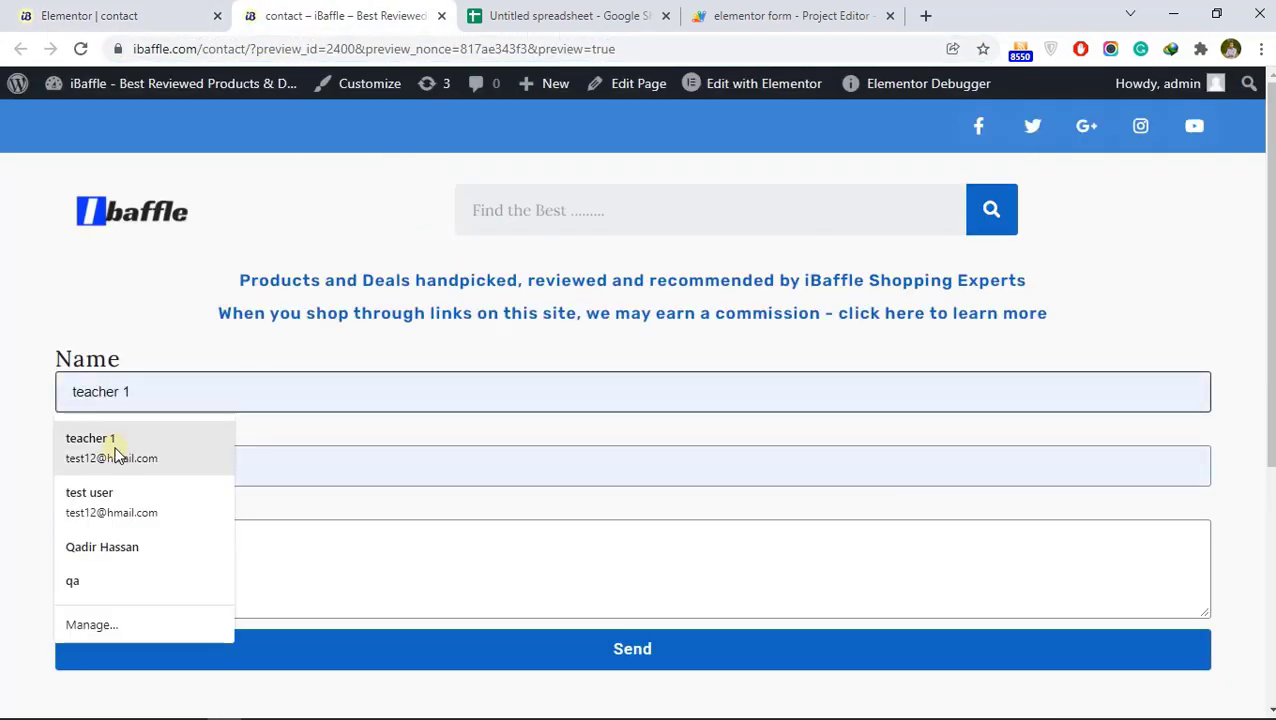
{"action": "left_click", "coordinate": [117, 447]}
{"action": "left_click", "coordinate": [233, 540]}
{"action": "type", "text": "t"}
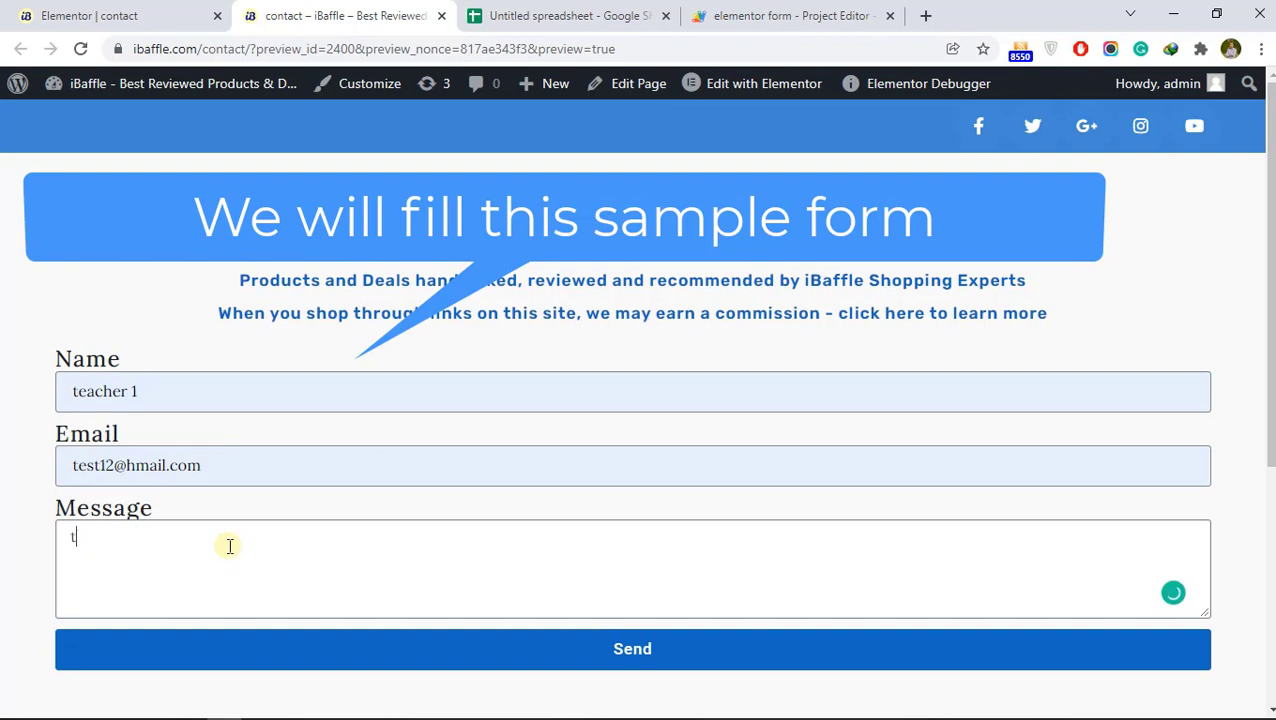
{"action": "type", "text": "his is test form."}
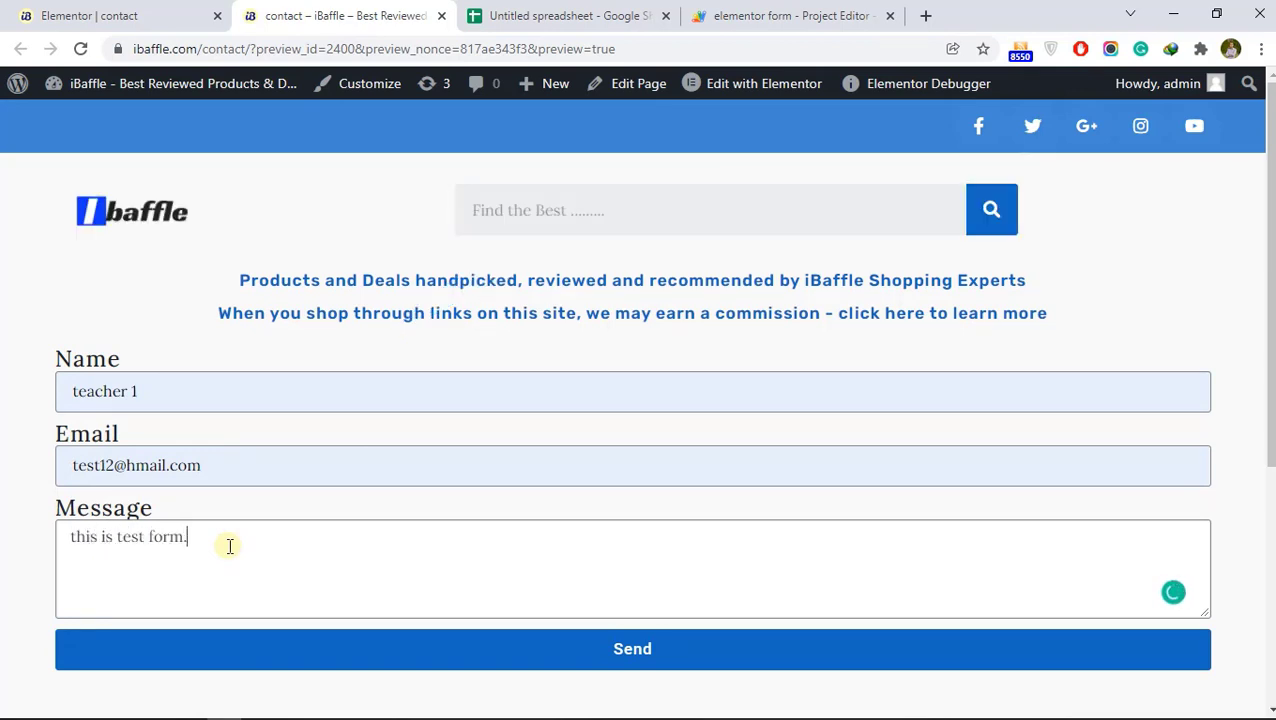
{"action": "left_click", "coordinate": [632, 649]}
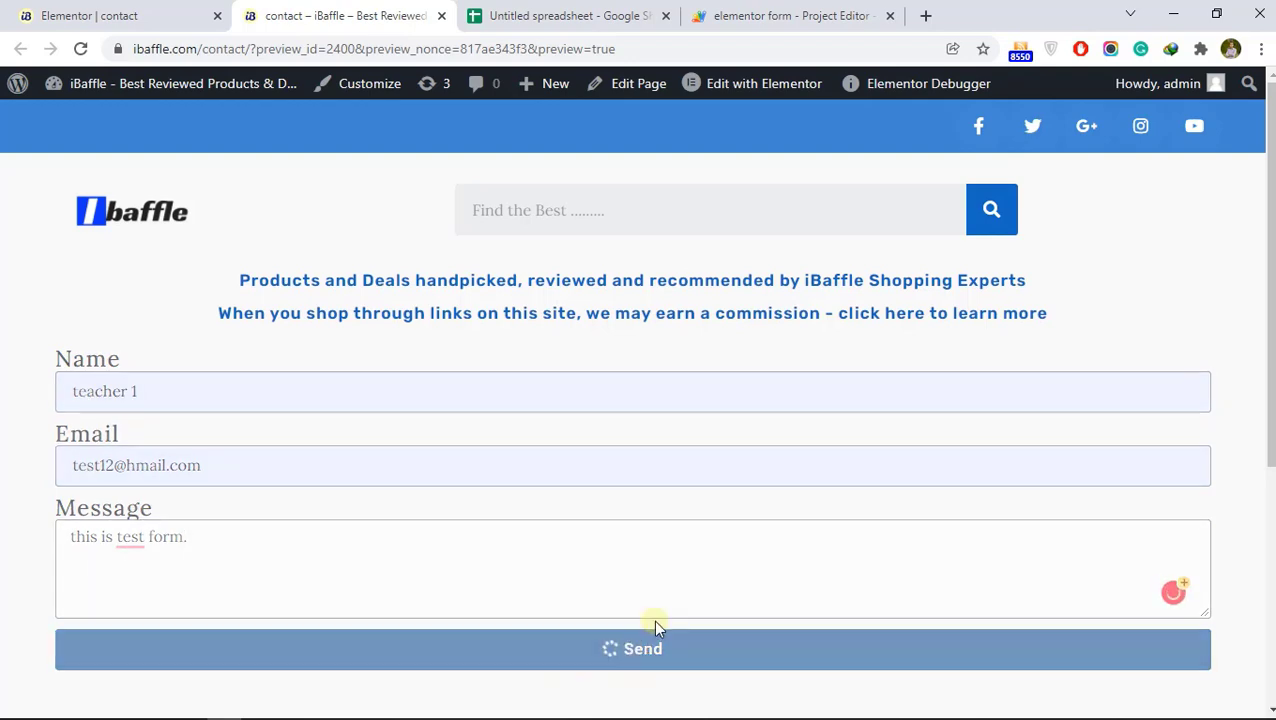
{"action": "scroll", "coordinate": [756, 420], "scroll_direction": "down", "scroll_amount": 3}
{"action": "scroll", "coordinate": [707, 470], "scroll_direction": "up", "scroll_amount": 1}
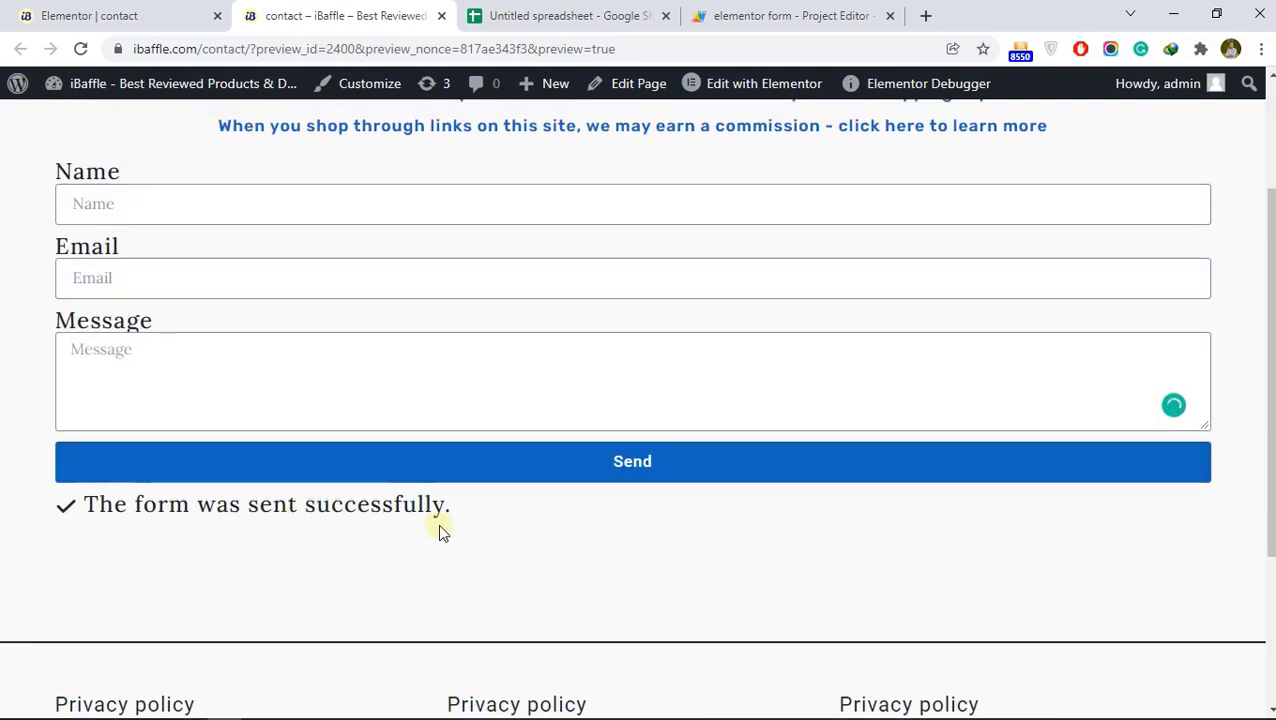
Switch to the Google spreadsheet and examine the submitted form entry in the Conatct sheet
{"action": "left_click", "coordinate": [565, 15]}
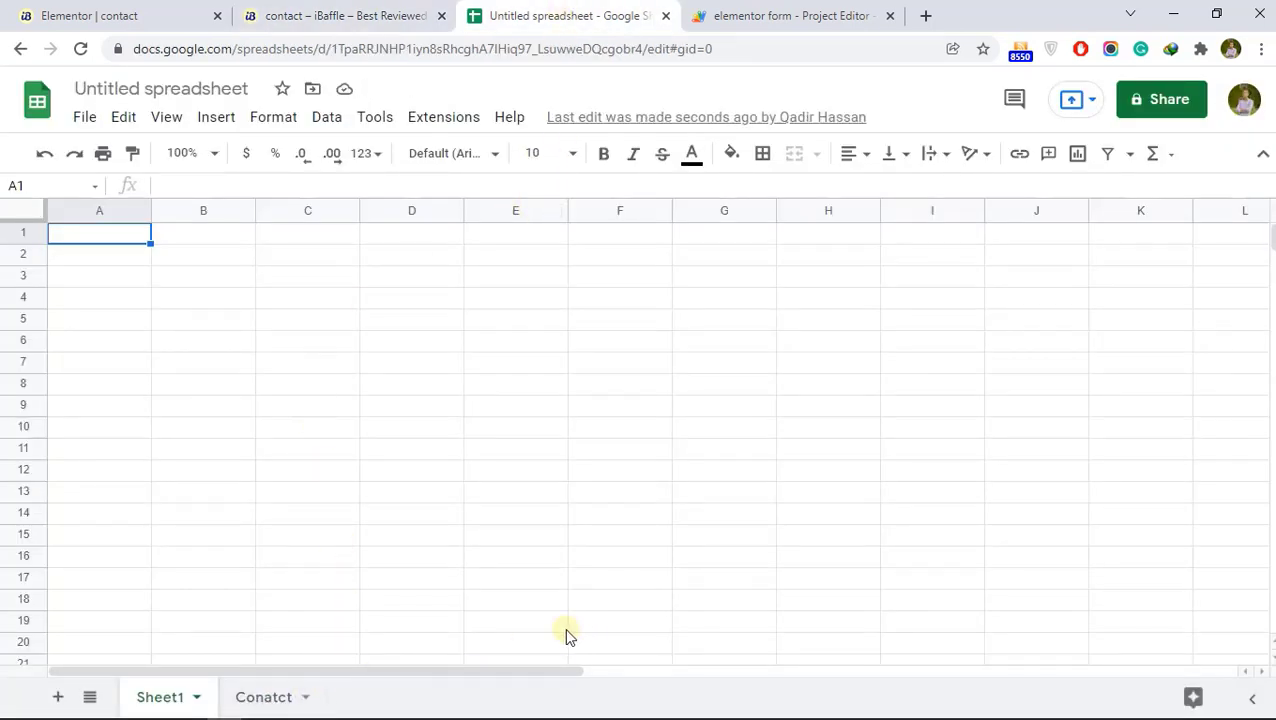
{"action": "left_click", "coordinate": [263, 700]}
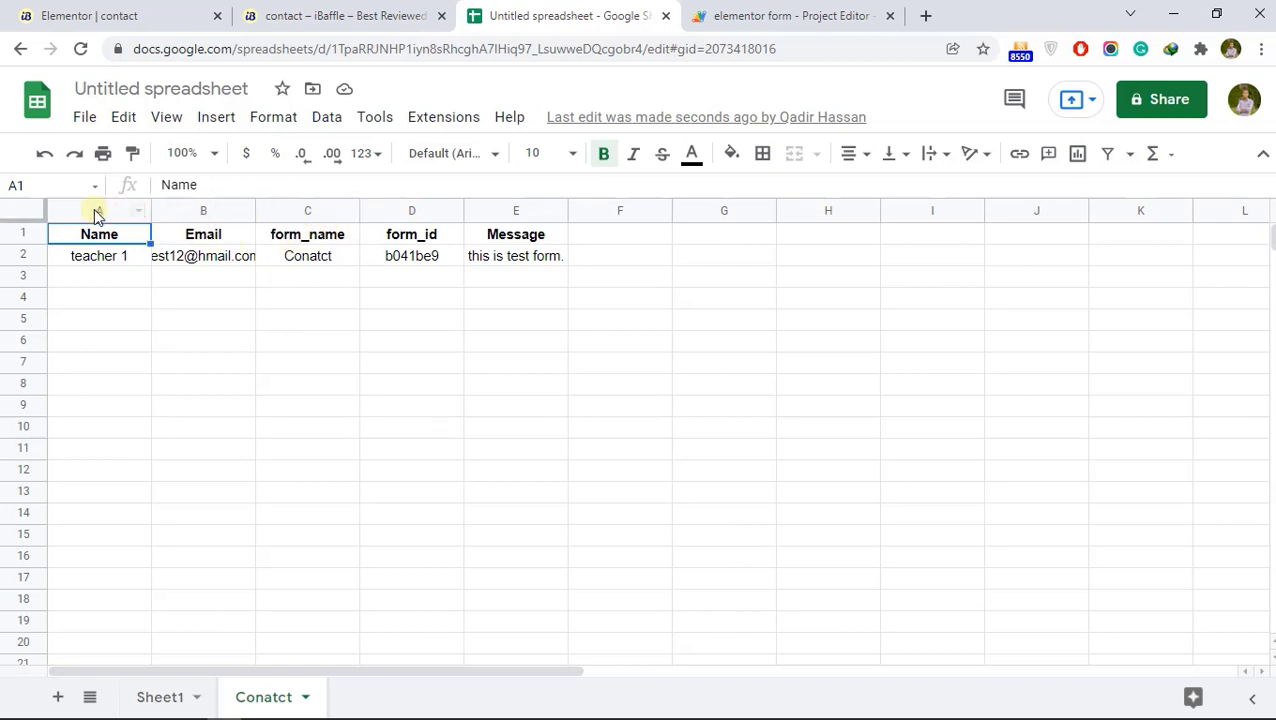
{"action": "left_click_drag", "start_coordinate": [104, 212], "coordinate": [322, 210]}
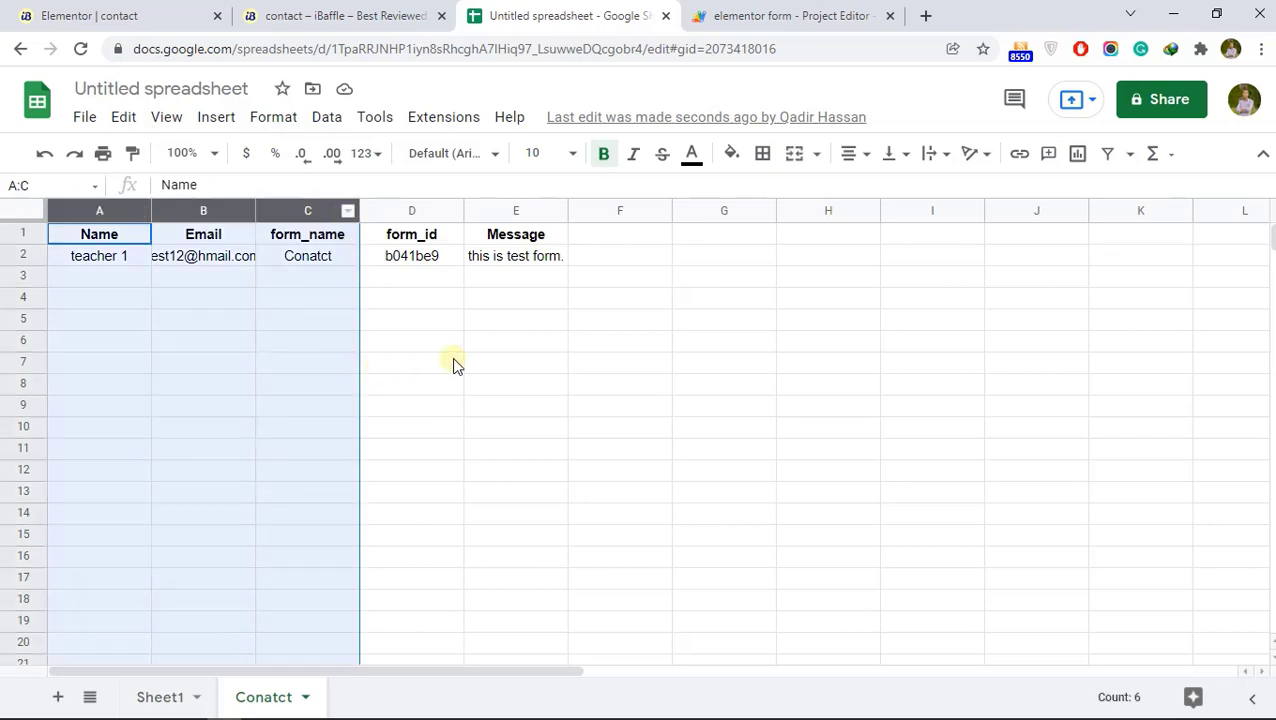
{"action": "left_click", "coordinate": [470, 362]}
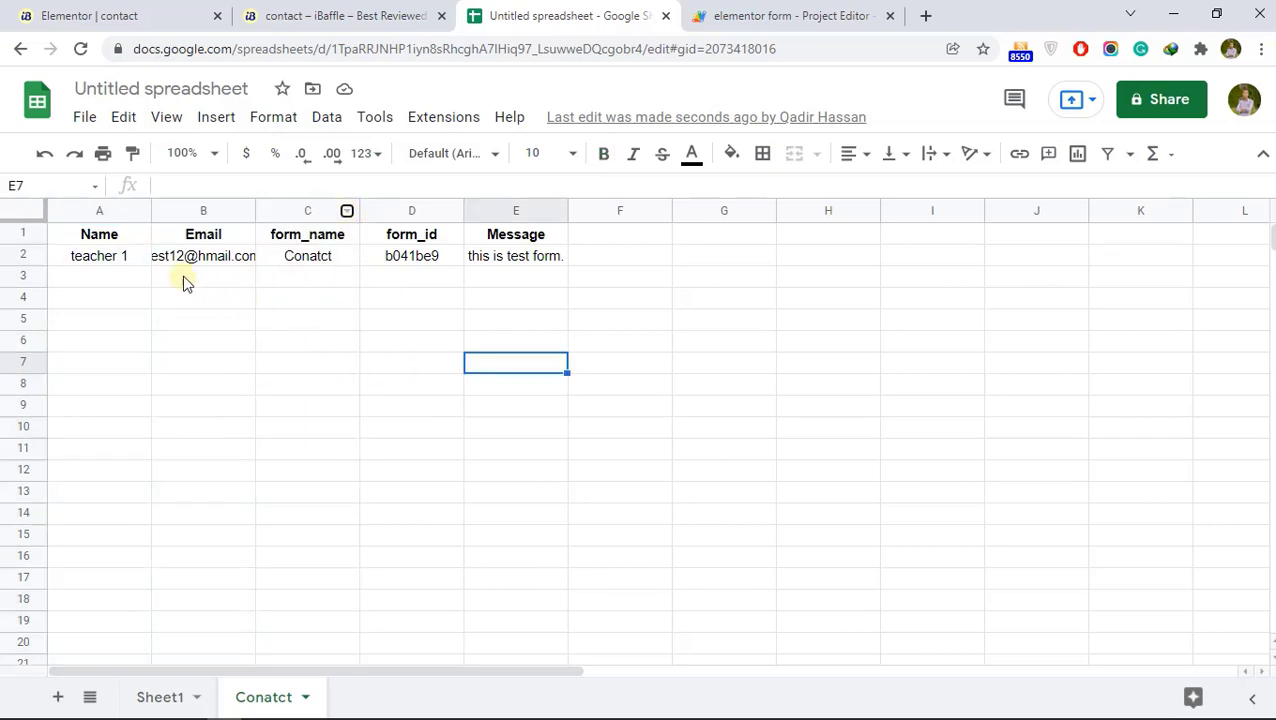
Move the form_name column in front of the Name column so it comes first in the Conatct sheet
{"action": "left_click", "coordinate": [292, 210]}
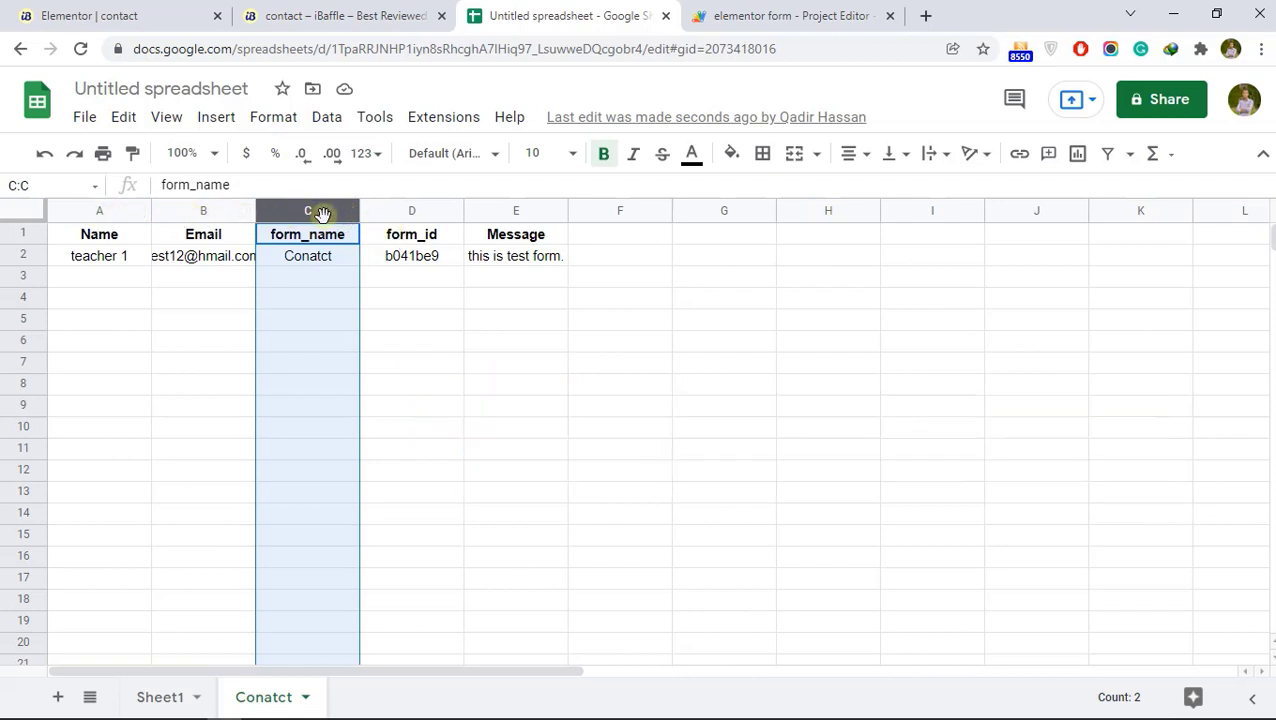
{"action": "mouse_move", "coordinate": [319, 211]}
{"action": "left_mouse_down"}
{"action": "mouse_move", "coordinate": [230, 225]}
{"action": "mouse_move", "coordinate": [314, 217]}
{"action": "left_mouse_up"}
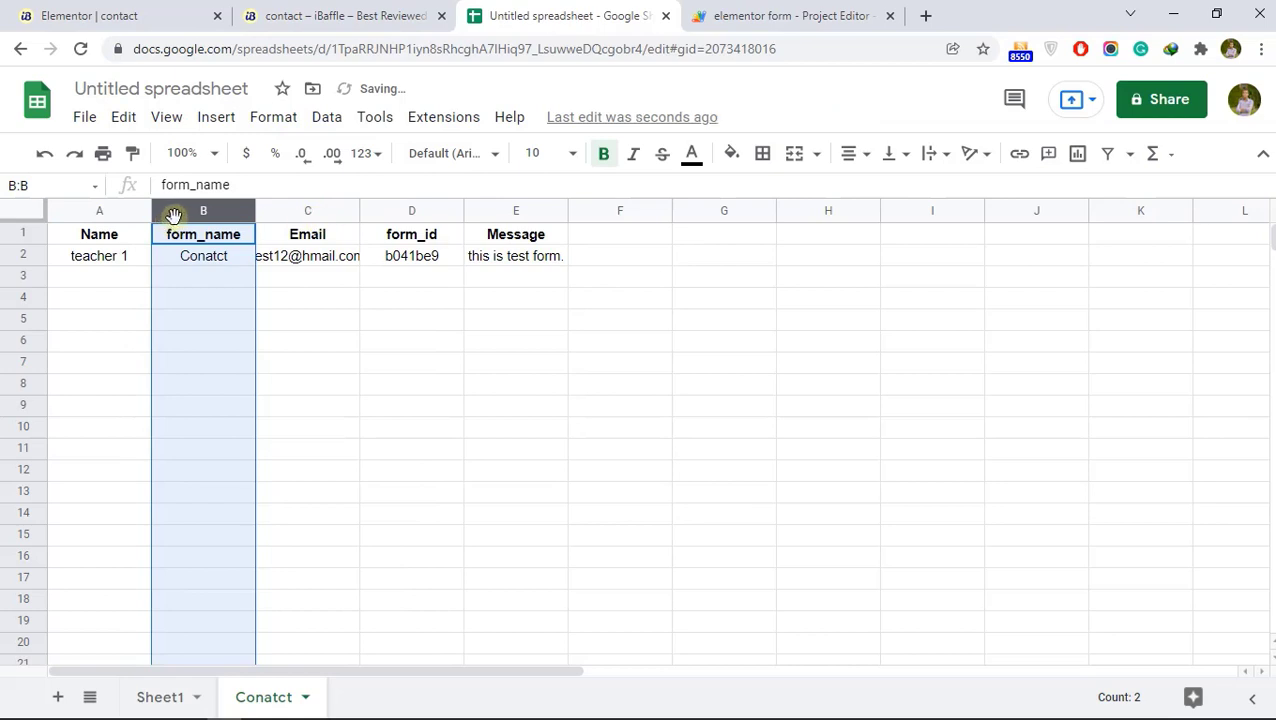
{"action": "left_click_drag", "start_coordinate": [170, 212], "coordinate": [87, 210]}
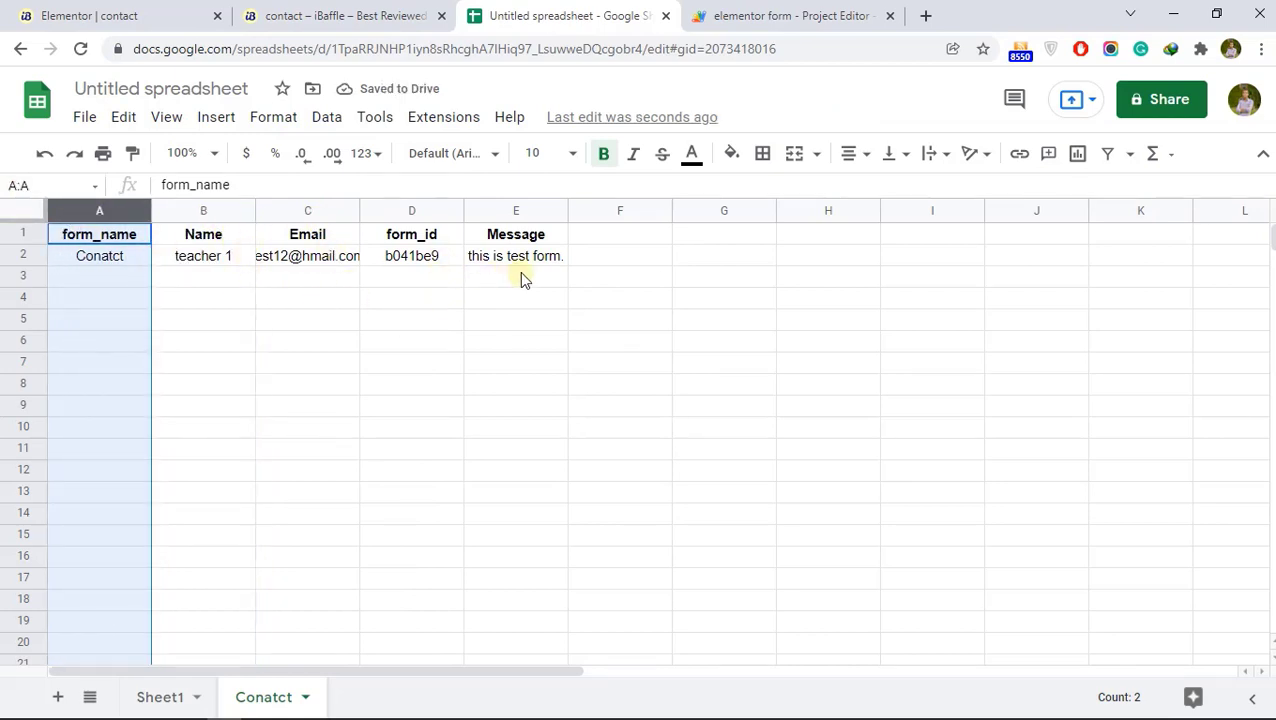
Widen the form_name, Name, Email, form_id and Message columns of the Conatct sheet
{"action": "left_click_drag", "start_coordinate": [150, 212], "coordinate": [231, 219]}
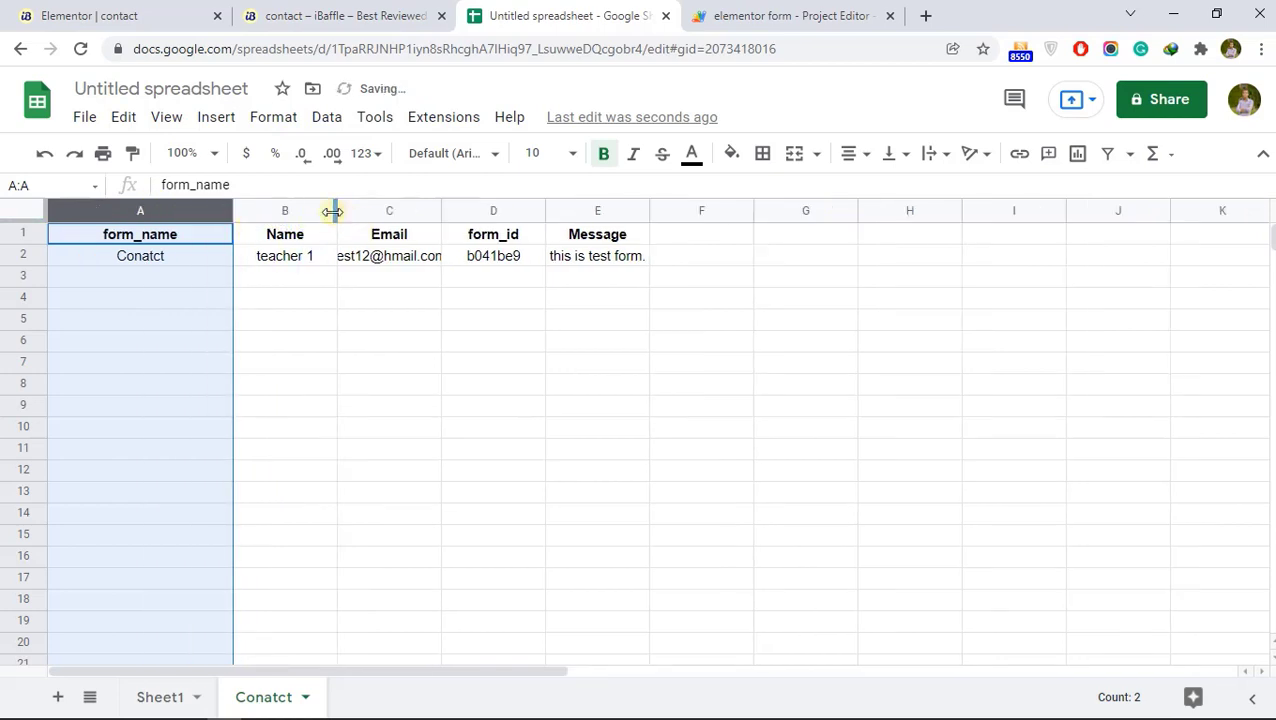
{"action": "left_click_drag", "start_coordinate": [336, 210], "coordinate": [388, 212]}
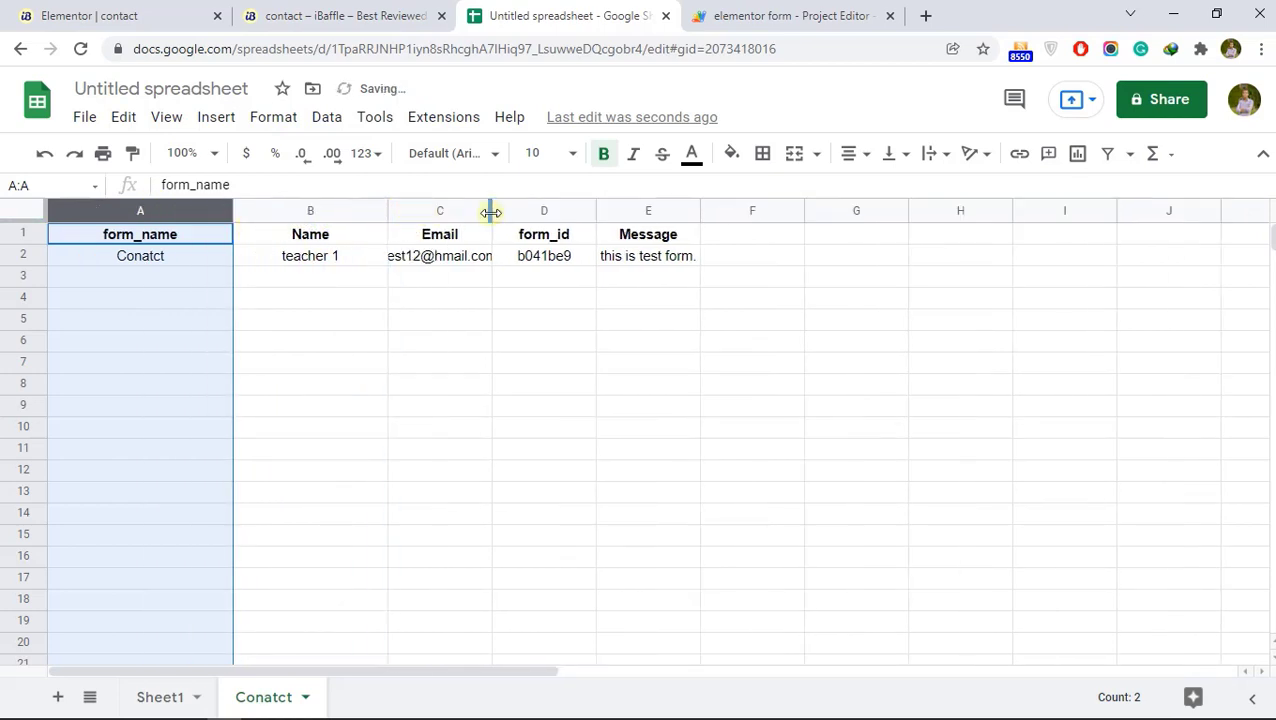
{"action": "left_click_drag", "start_coordinate": [491, 212], "coordinate": [557, 212]}
{"action": "left_click_drag", "start_coordinate": [668, 216], "coordinate": [704, 214]}
{"action": "left_click_drag", "start_coordinate": [807, 212], "coordinate": [930, 212]}
{"action": "left_click", "coordinate": [470, 367]}
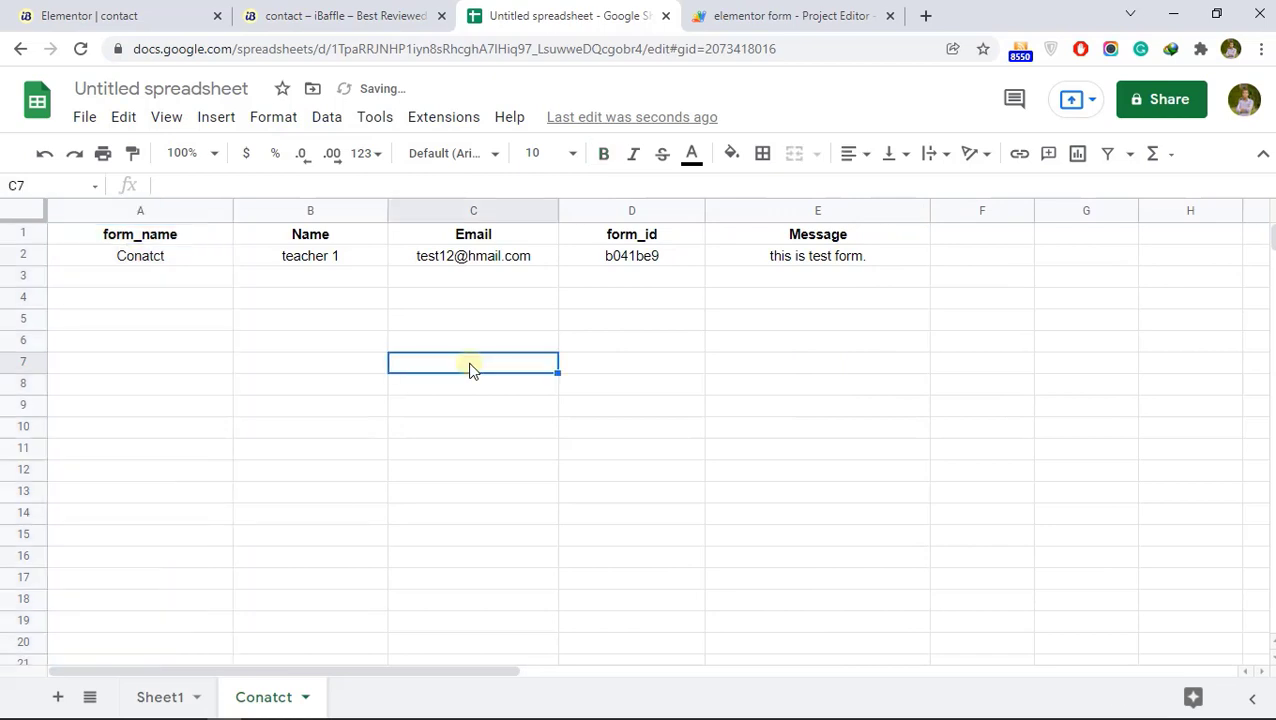
Submit the contact form again with the name "test3", a saved e-mail address and the message "this is 2nd tesst", and check the spreadsheet
{"action": "left_click", "coordinate": [330, 12]}
{"action": "left_click", "coordinate": [205, 205]}
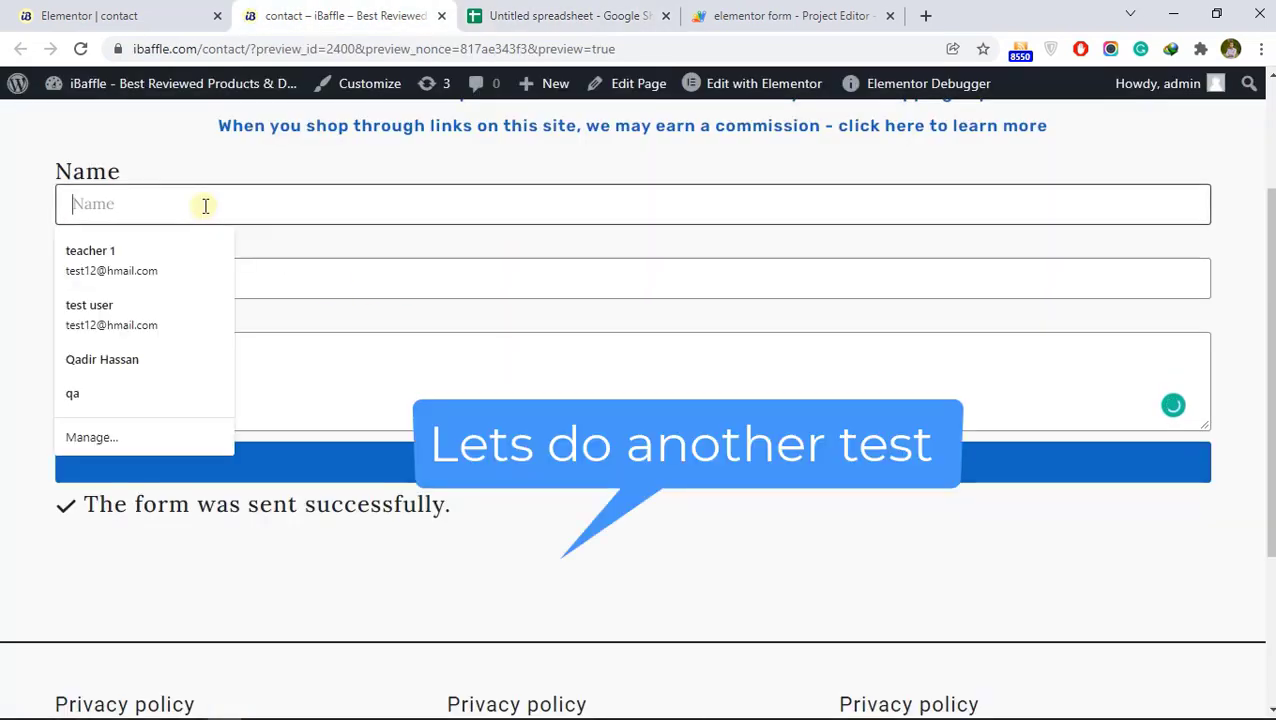
{"action": "type", "text": "test3"}
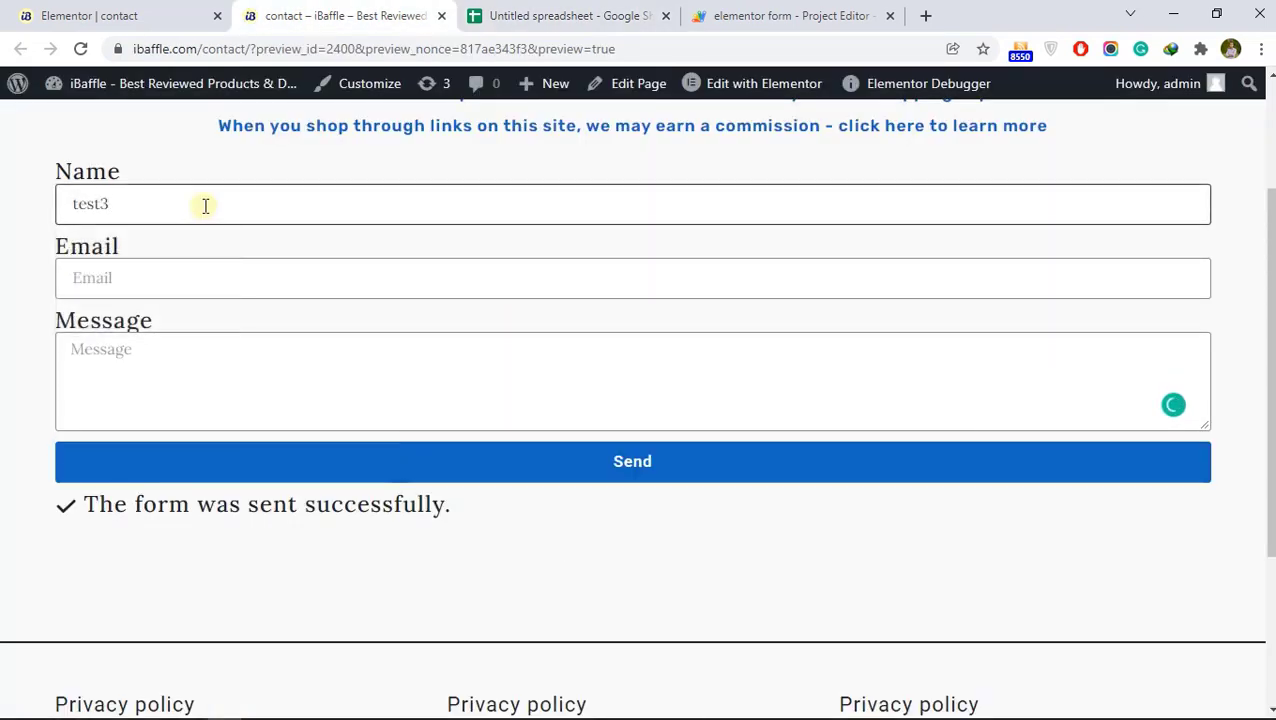
{"action": "left_click", "coordinate": [128, 285]}
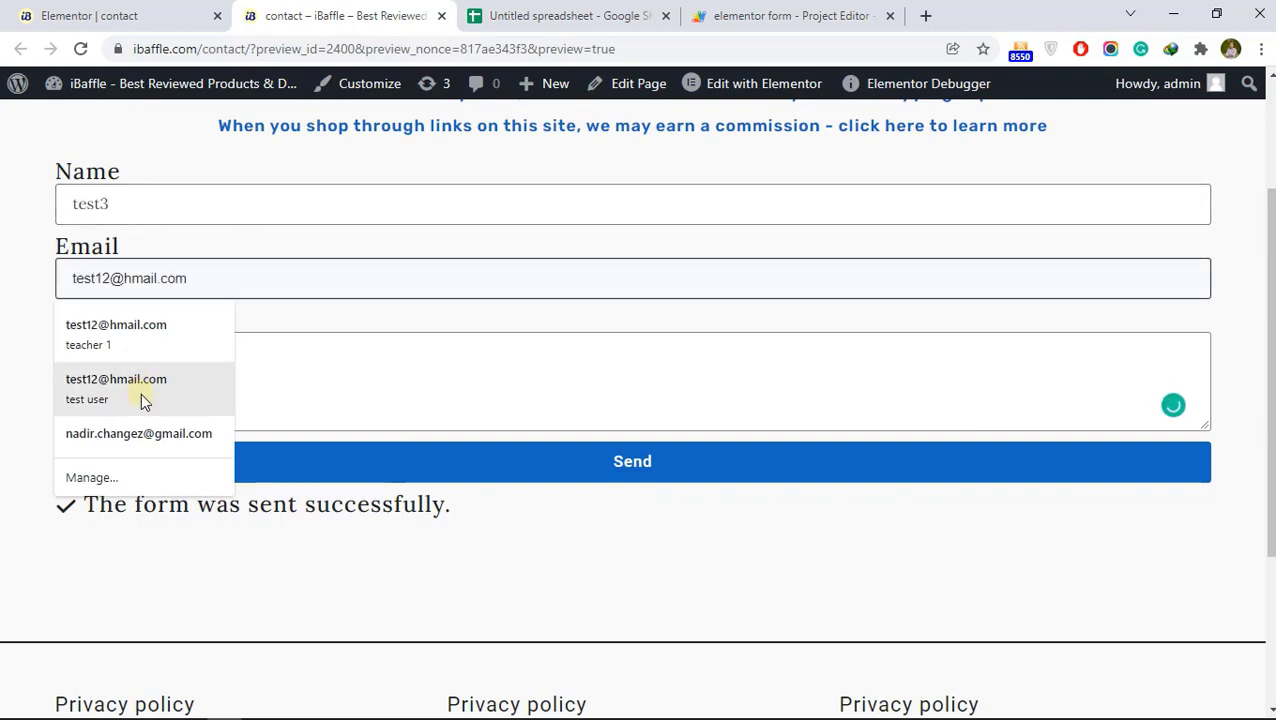
{"action": "left_click", "coordinate": [137, 433]}
{"action": "left_click", "coordinate": [177, 353]}
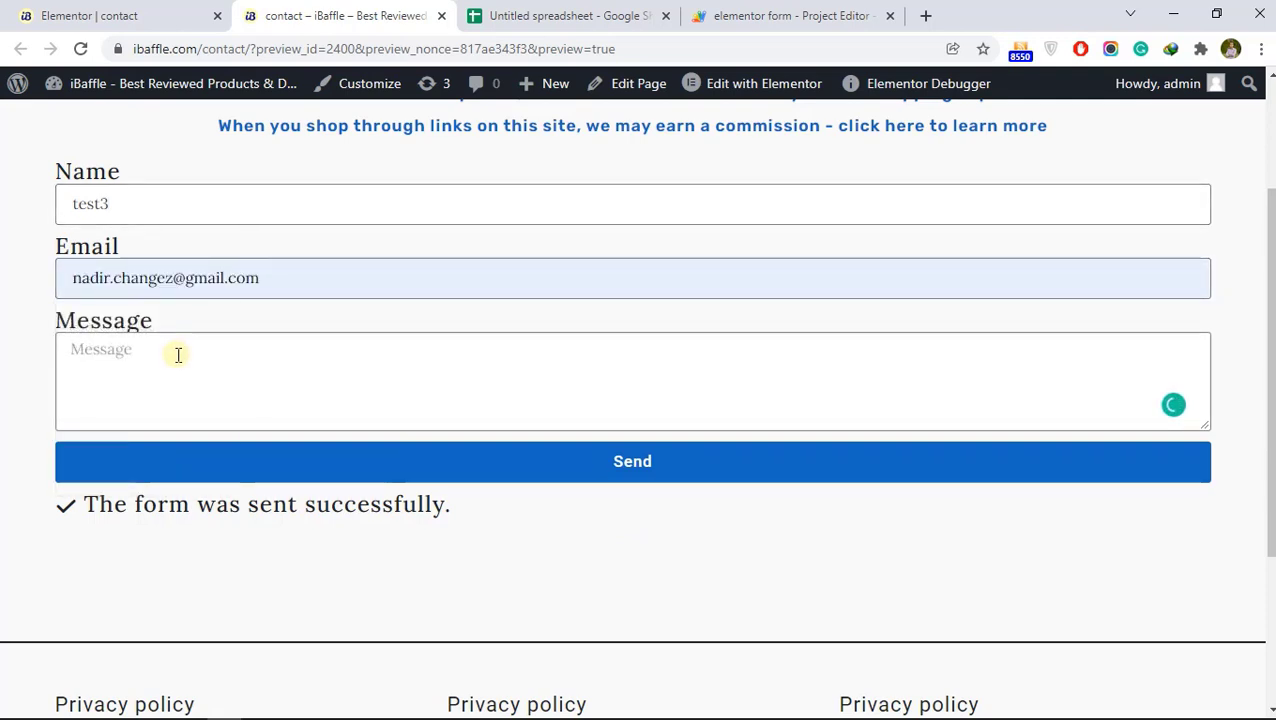
{"action": "type", "text": "this is 2nd gtest"}
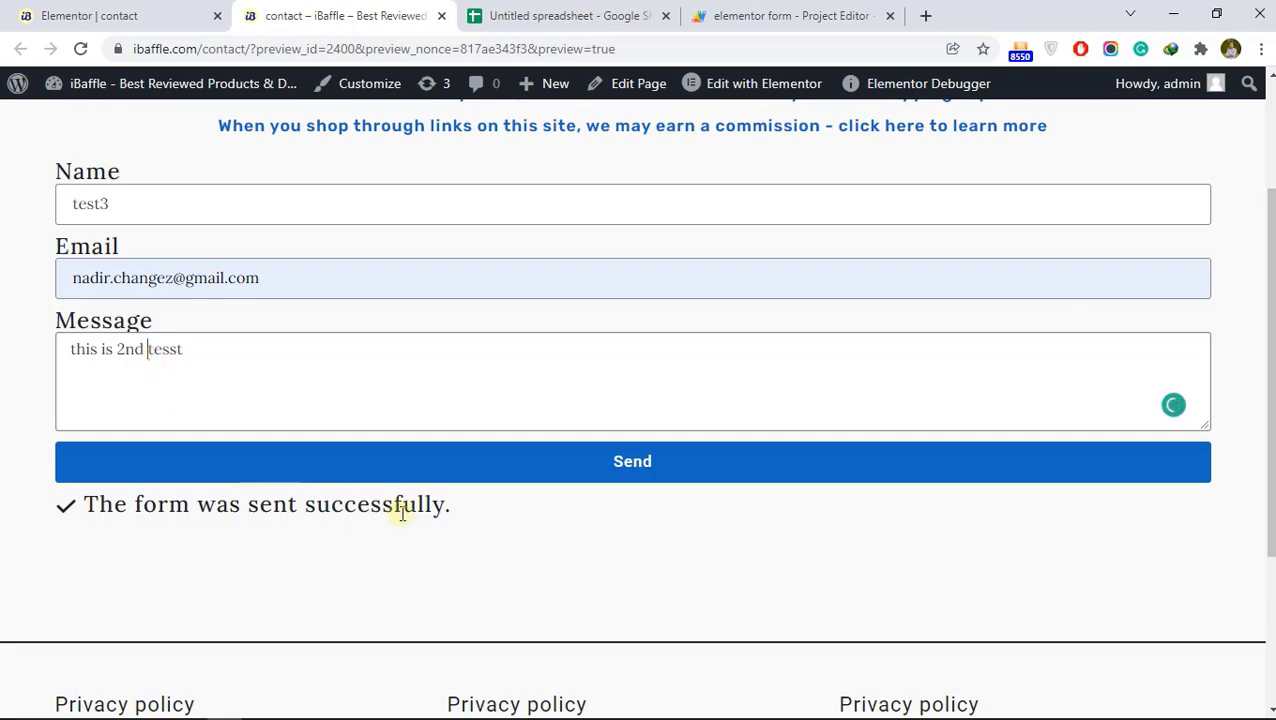
{"action": "left_click", "coordinate": [591, 465]}
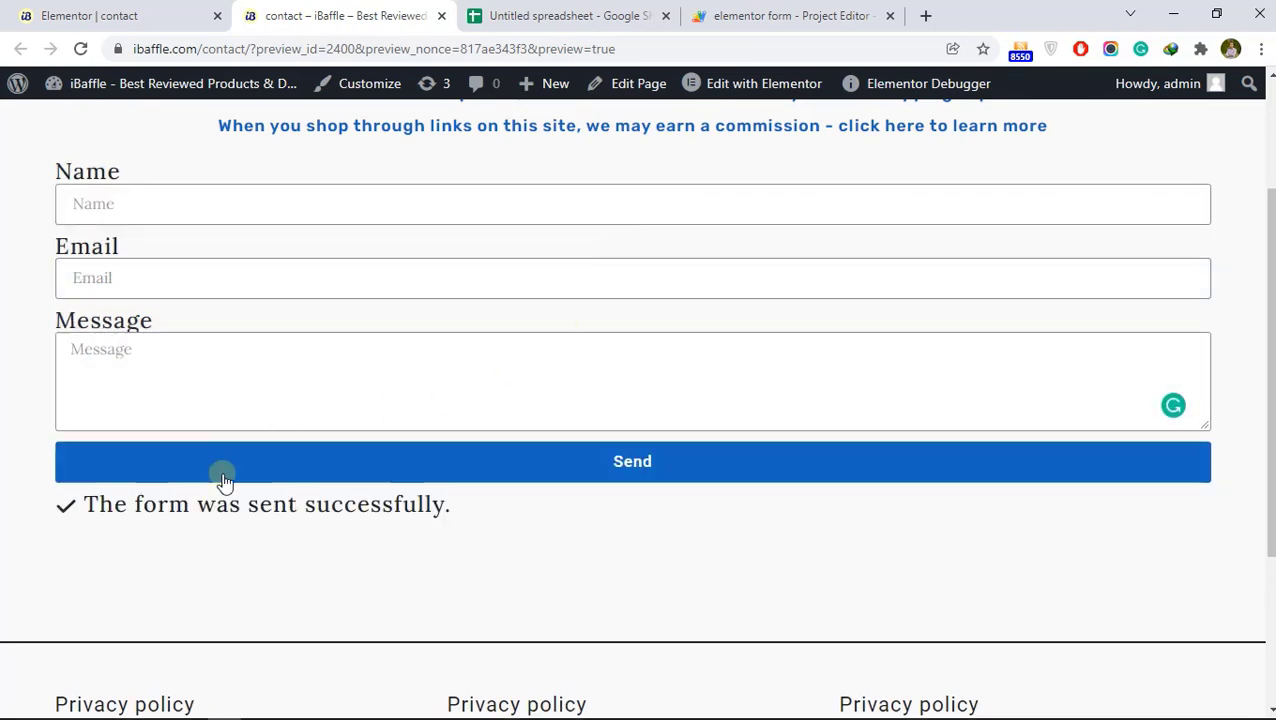
{"action": "left_click", "coordinate": [513, 15]}
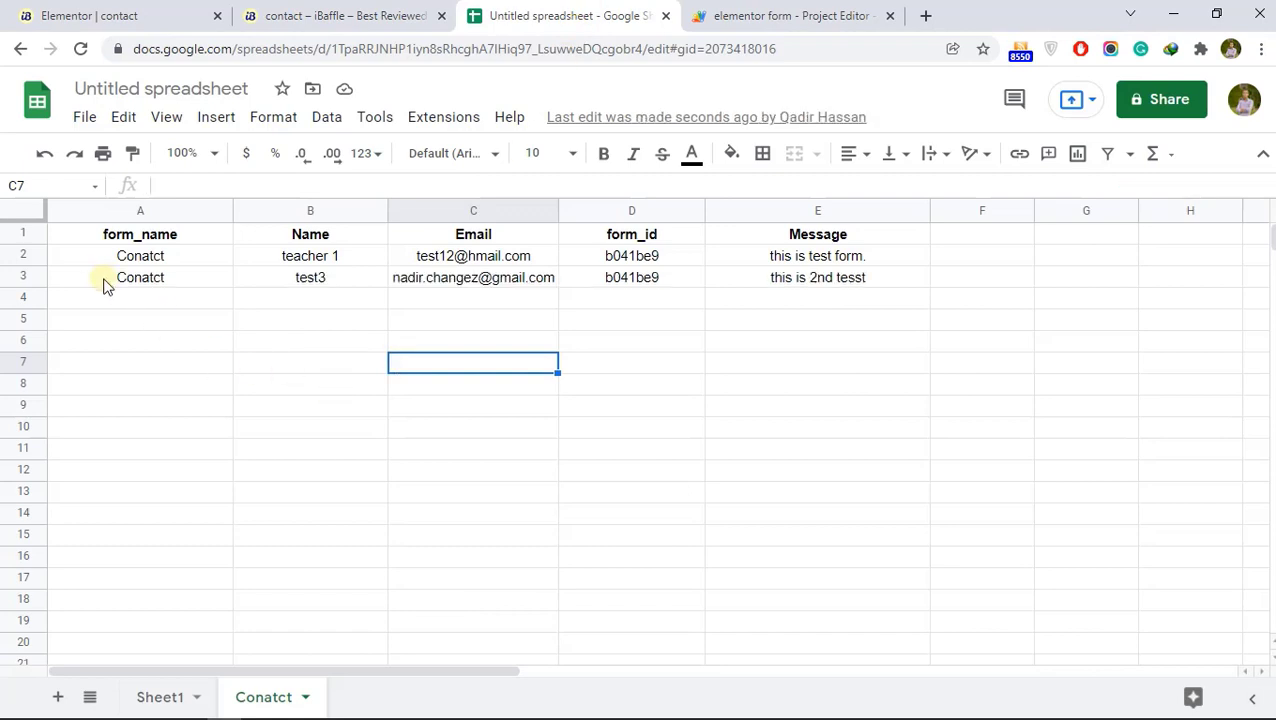